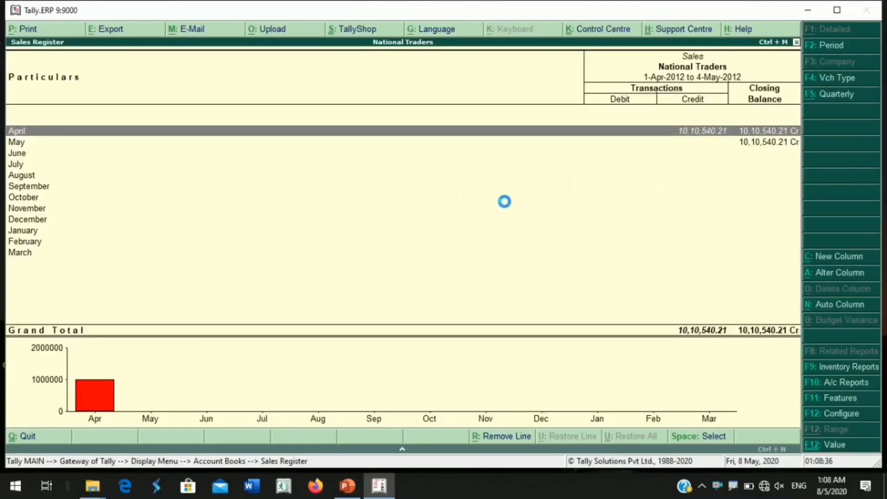
- View April's sales vouchers in the Sales Register and return to the Display Menu's Account Books
key("Return")
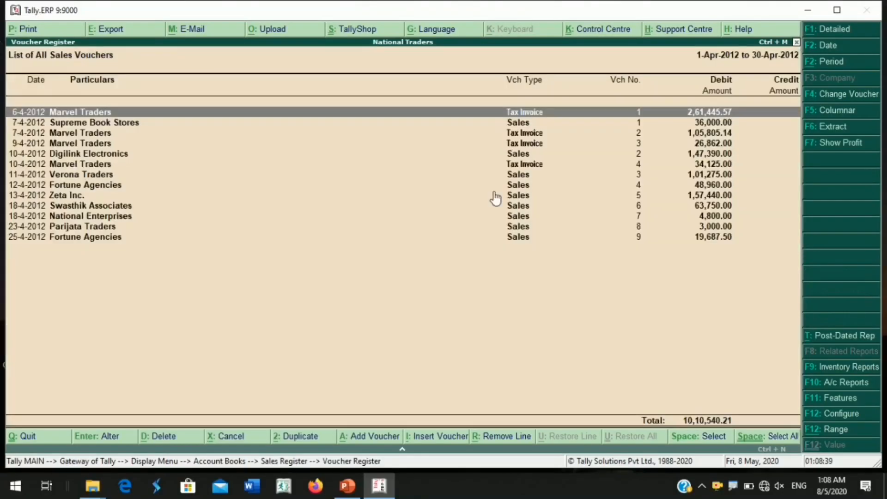
key("Escape")
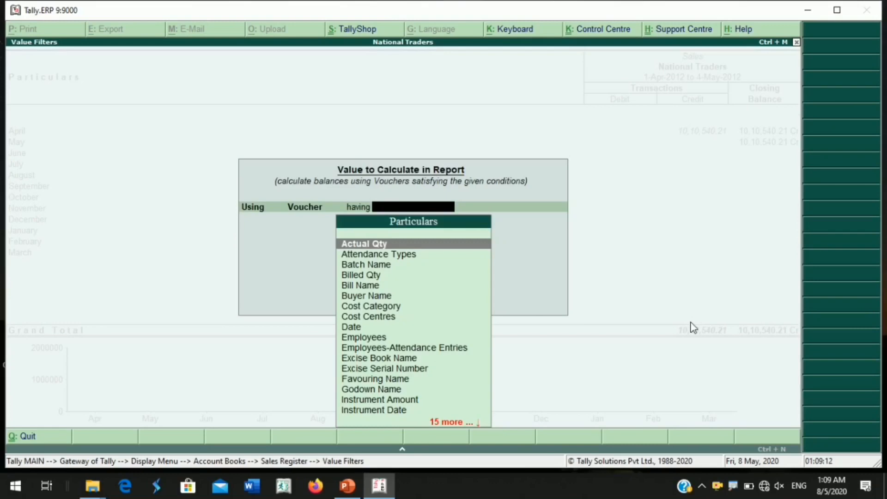
key("Escape")
key("Escape")
key("Escape")
key("Escape")
key("Escape")
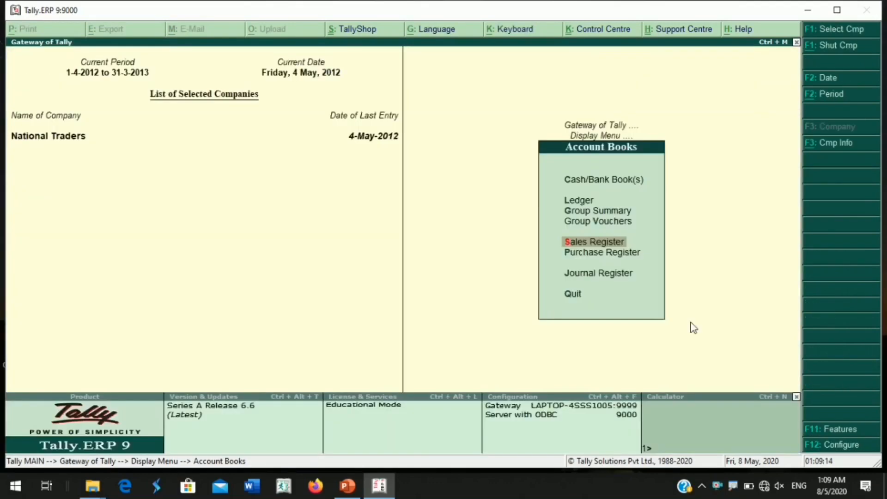
- Open the Day Book report from the Display Menu
key("d")
key("y")
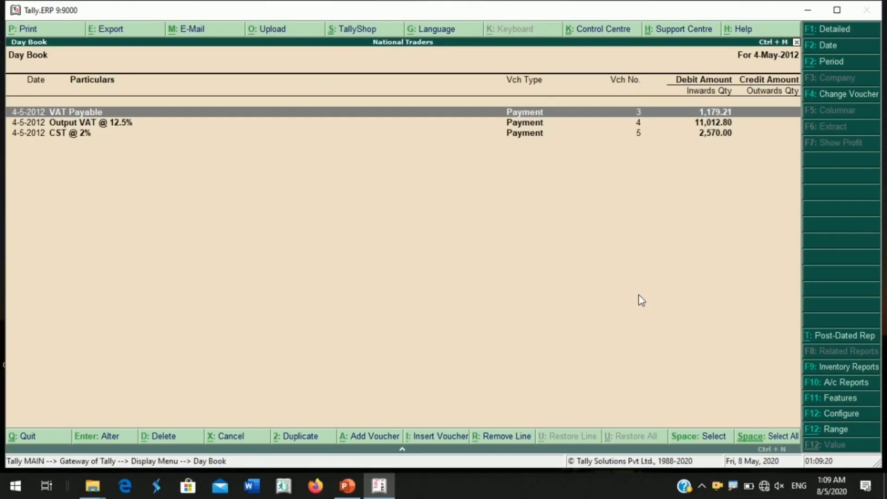
key("Escape")
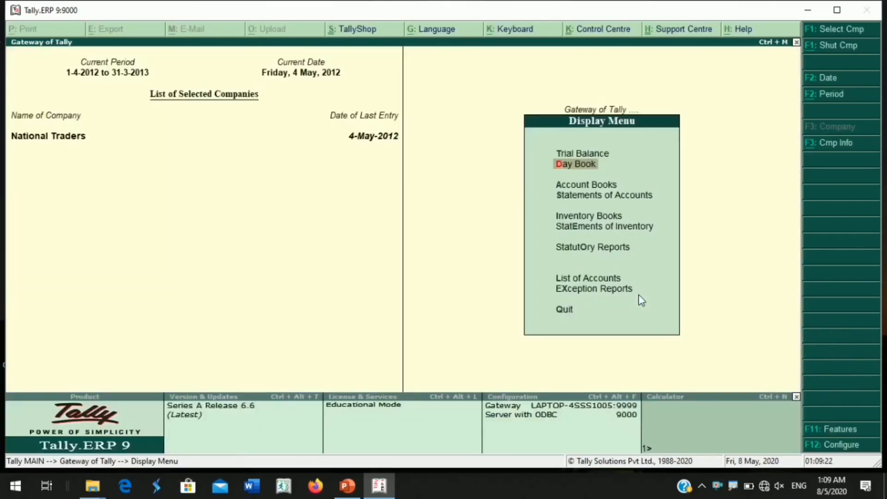
key("Escape")
key("Return")
key("y")
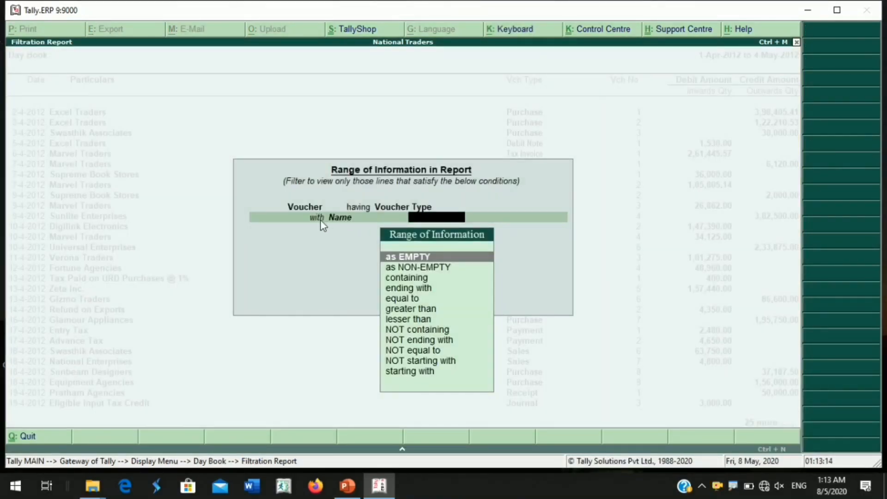
- Examine the comparison conditions available for the voucher type name in the Day Book range filter
key("BackSpace")
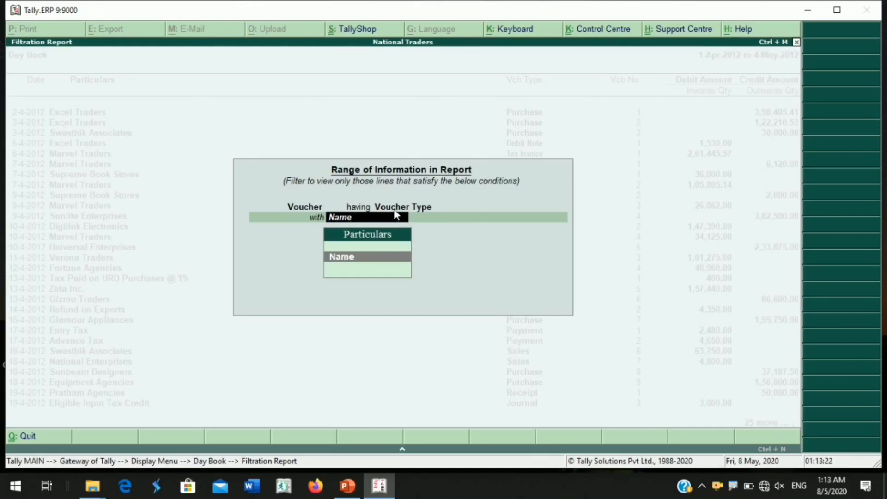
key("Return")
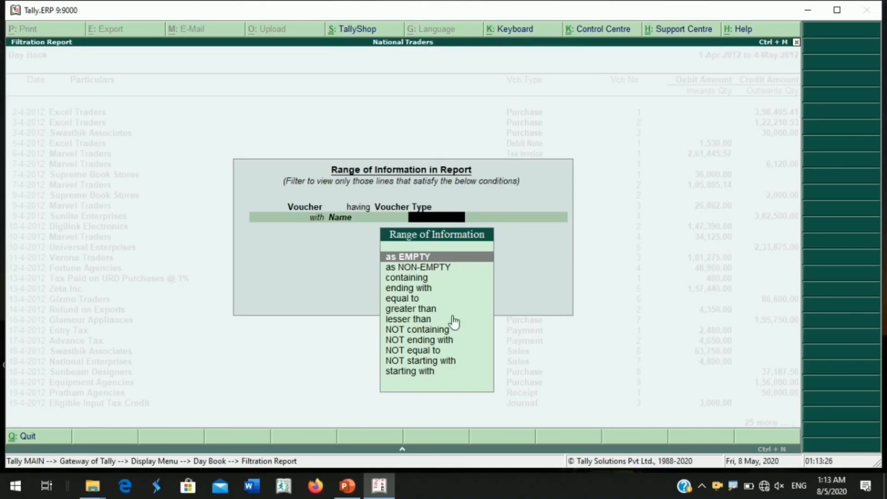
key("Down")
key("Down")
key("Down")
key("Down")
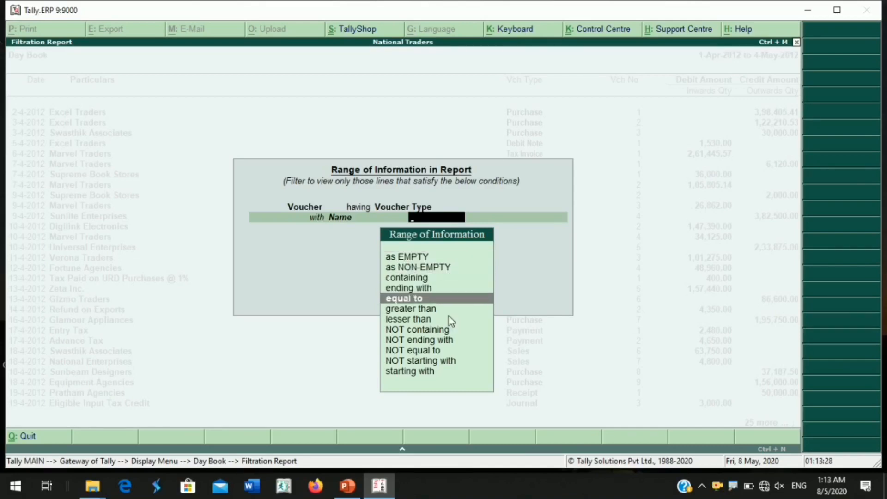
key("Down")
key("Down")
key("Down")
key("Down")
key("Down")
key("Down")
key("Down")
key("Up")
key("Up")
key("Up")
key("Up")
key("Up")
key("Up")
key("Up")
key("Down")
key("Down")
key("Down")
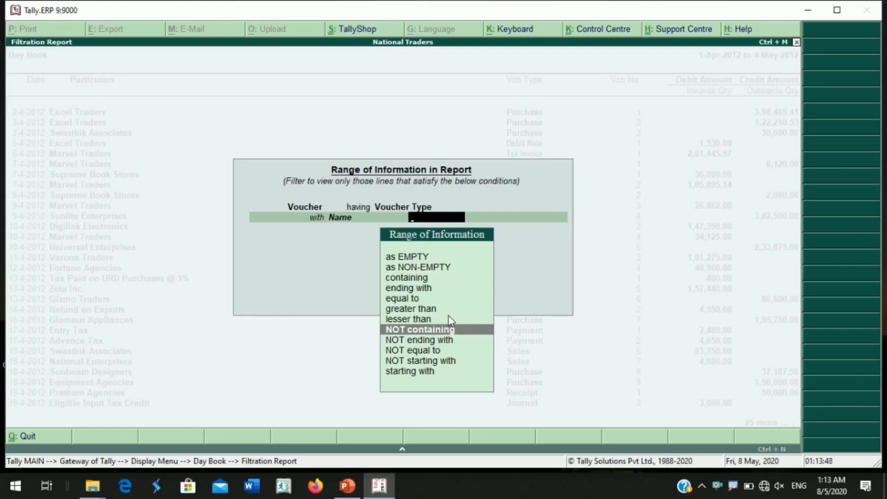
- Filter the Day Book to vouchers whose voucher type name is containing "tax invoice", with no further conditions
key("Up")
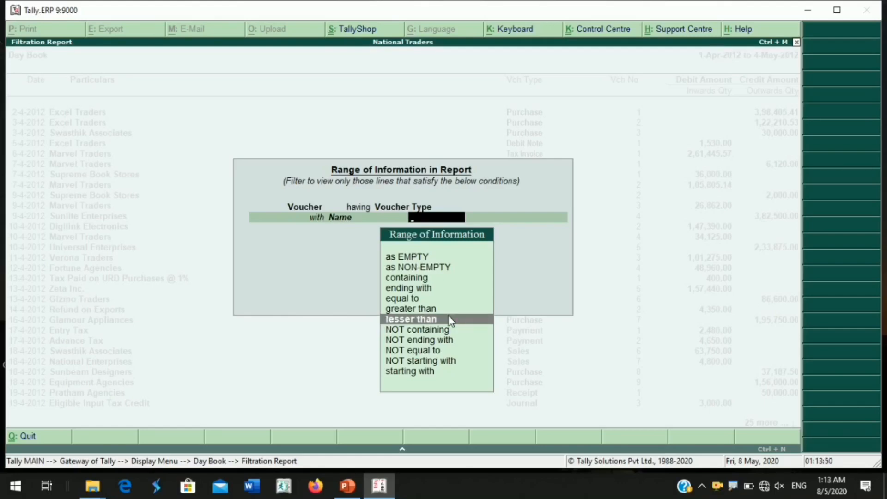
key("Up")
key("Up")
key("Up")
key("Up")
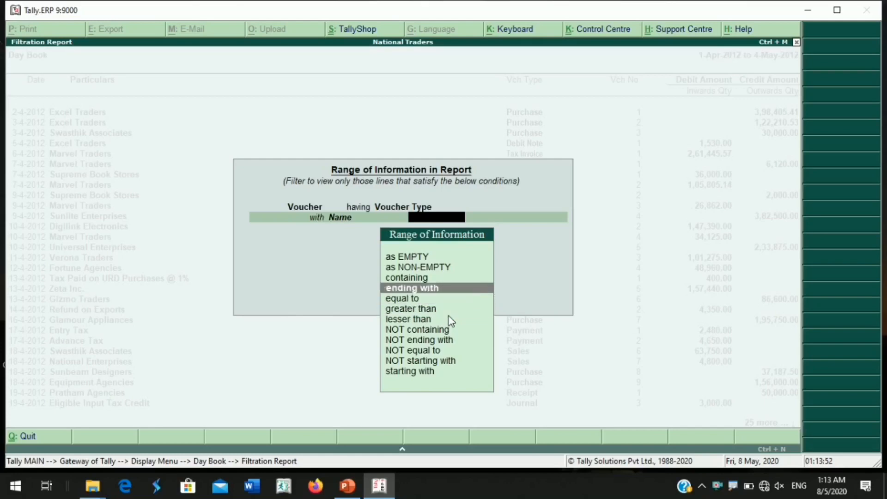
key("Return")
type("tax invoice")
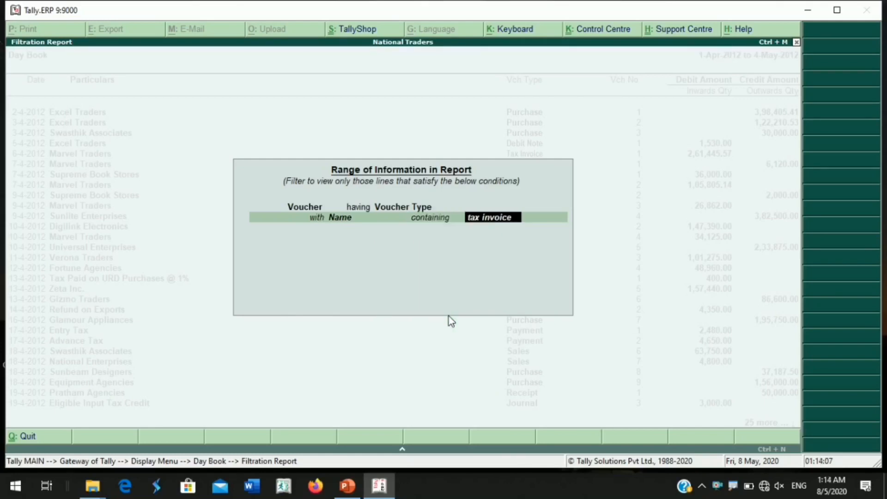
key("Return")
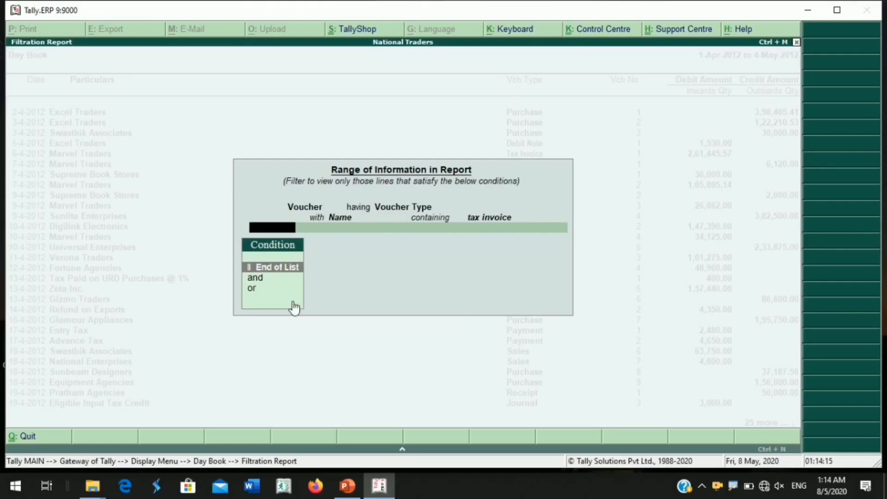
key("Down")
key("Down")
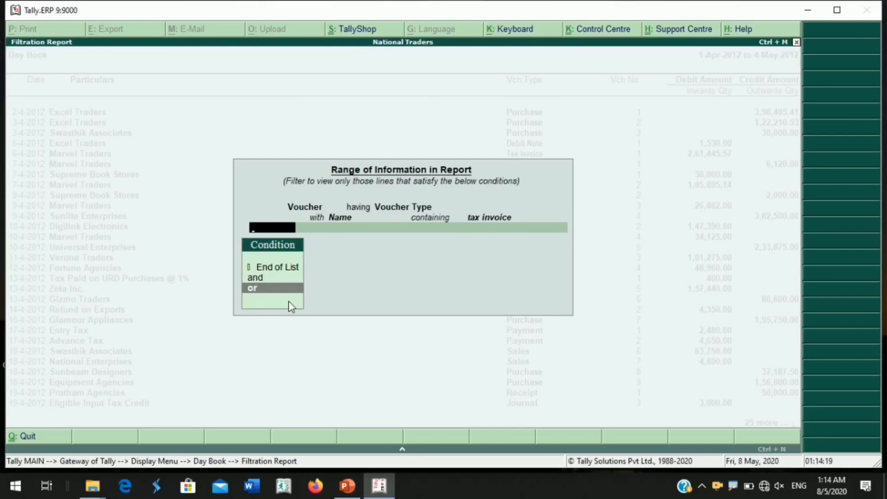
key("Up")
key("Up")
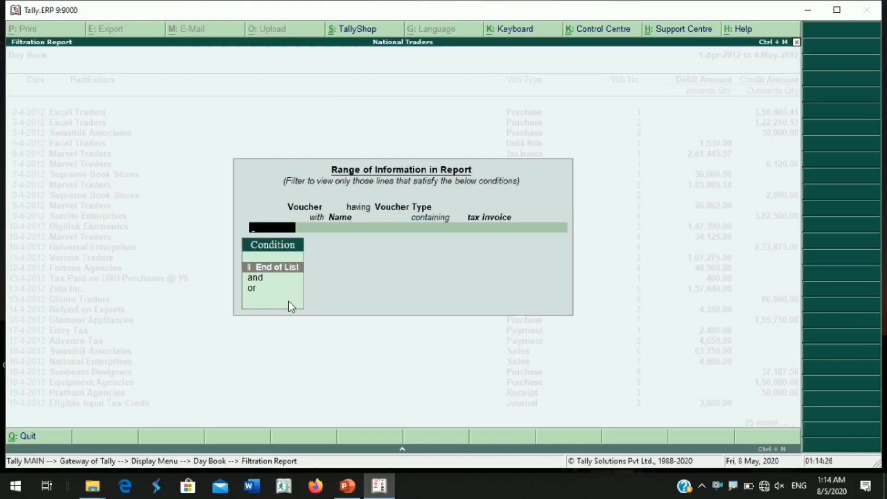
key("Return")
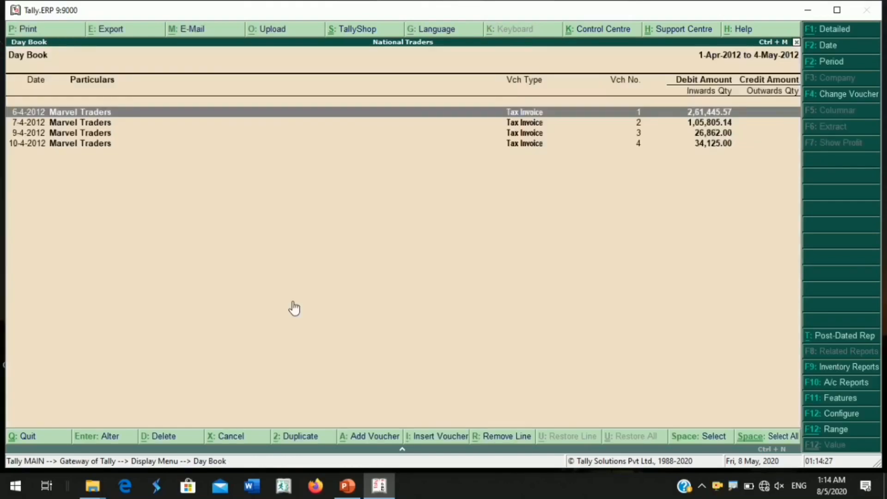
- Look through the Marvel Traders vouchers listed in the filtered Day Book
key("Down")
key("Down")
key("Down")
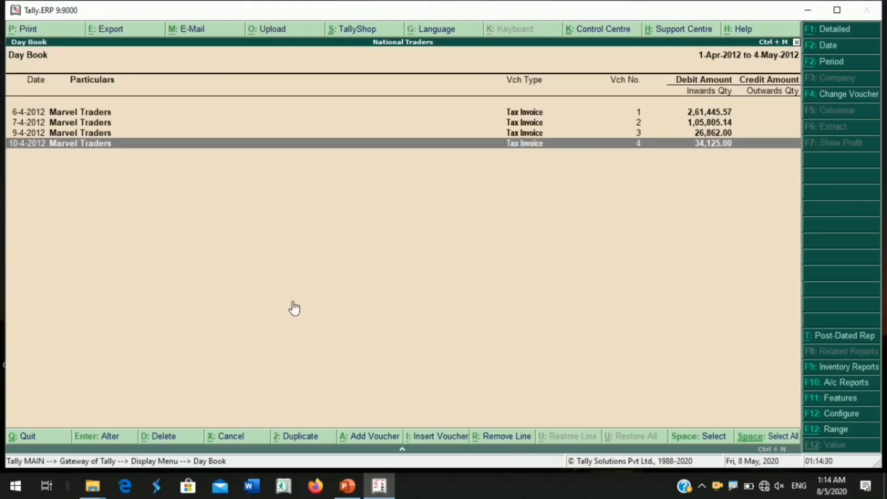
key("Up")
key("Up")
key("Up")
key("Down")
key("Down")
key("Down")
key("Up")
key("Up")
key("Up")
key("Down")
key("Down")
key("Down")
key("Up")
key("Up")
key("Up")
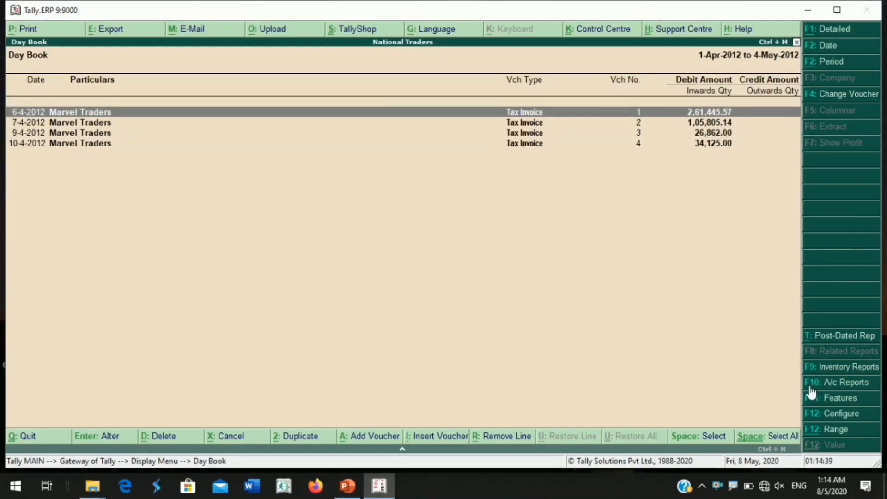
- Clear the tax invoice filter and start a new Day Book range filter on Voucher Number
left_click(841, 429)
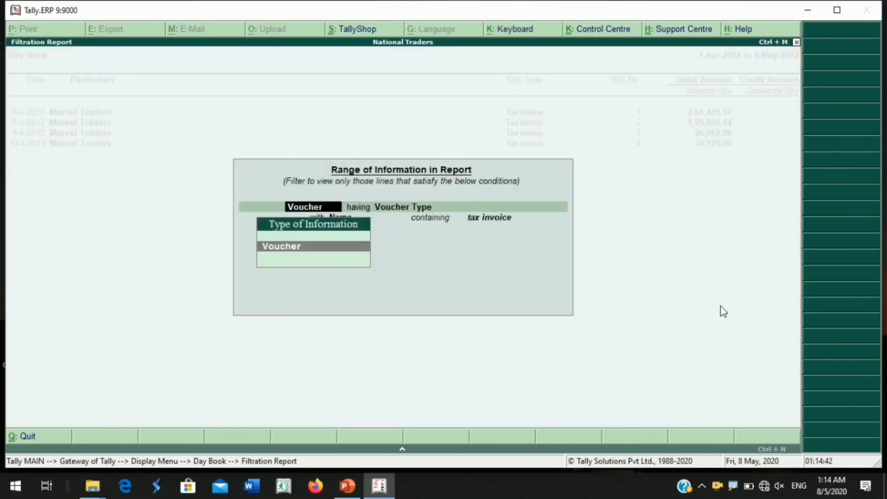
key("Escape")
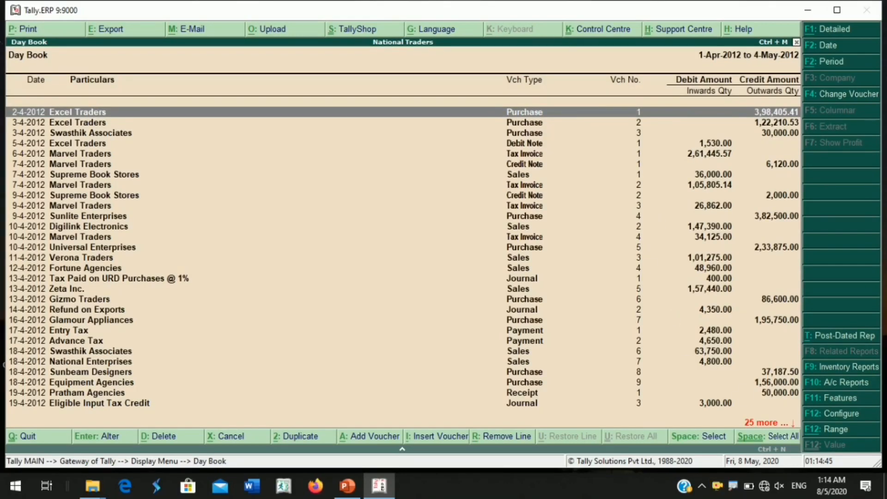
left_click(837, 431)
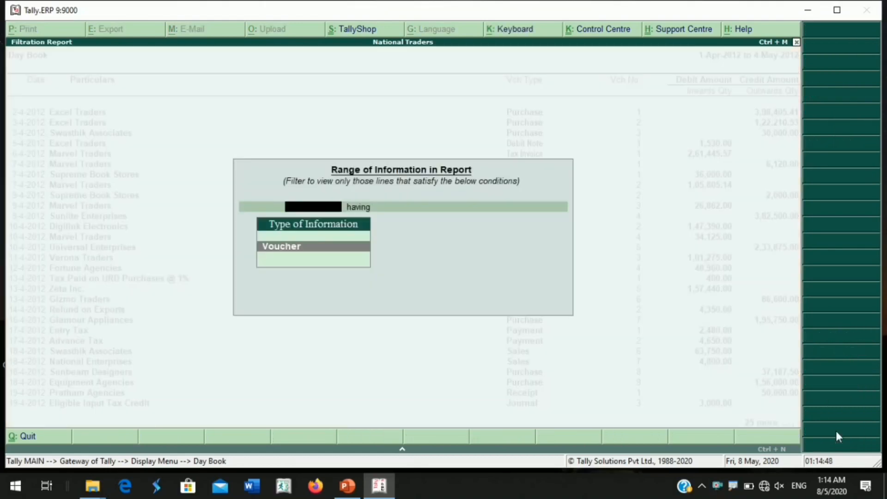
key("Return")
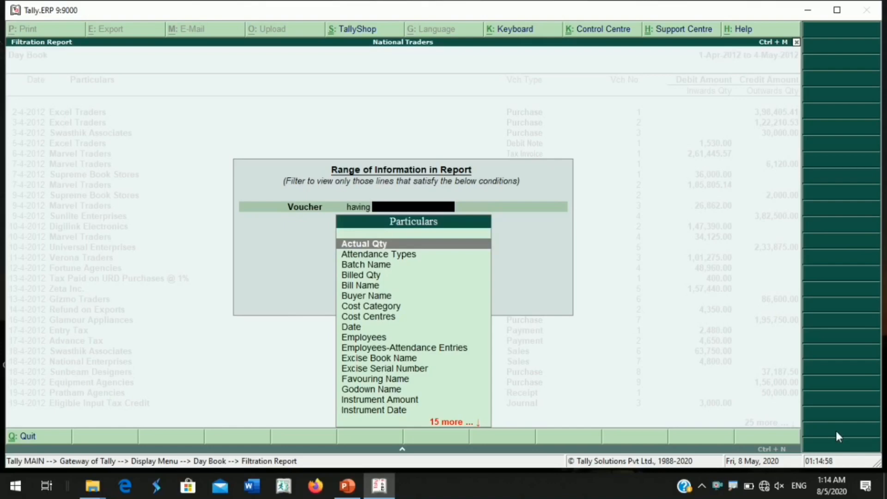
key("Down")
key("Down")
key("Down")
key("Down")
key("Down")
key("Down")
key("Down")
key("Down")
key("Down")
key("Down")
key("Down")
key("Down")
key("Down")
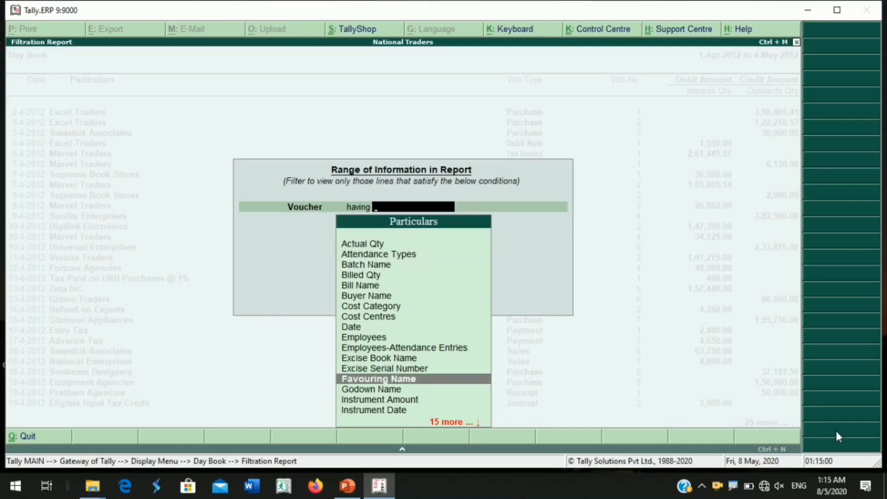
type("vo")
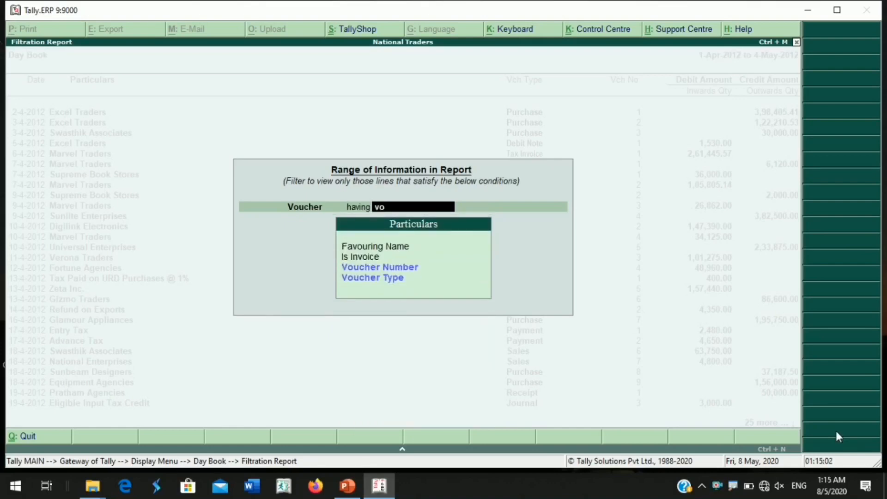
key("Down")
key("Up")
key("Return")
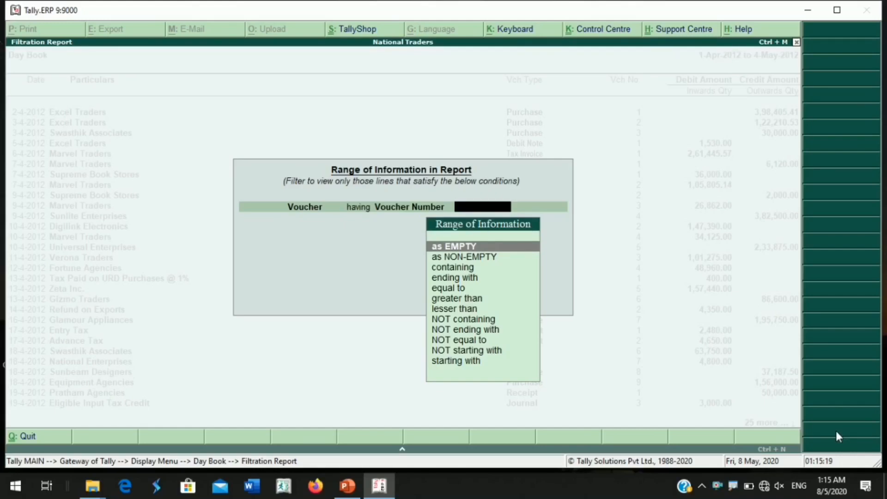
- Set the voucher number condition to equal to 1 and apply the filter with no further conditions
key("Down")
key("Down")
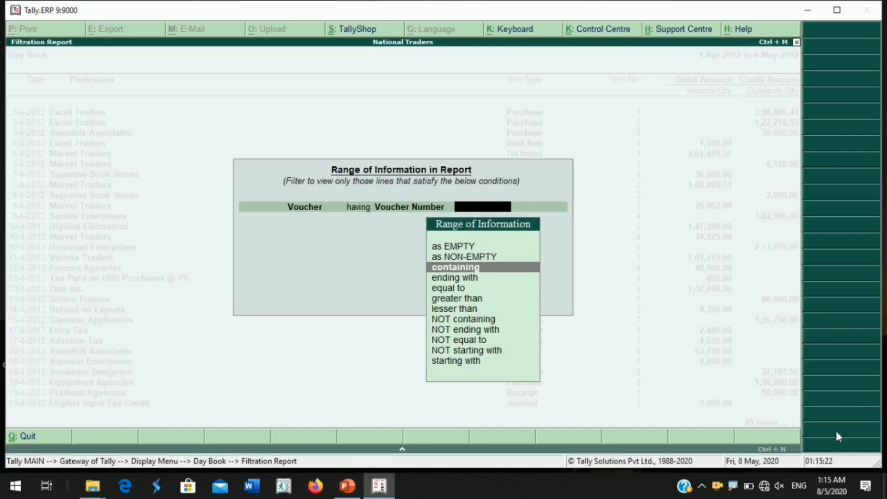
key("Down")
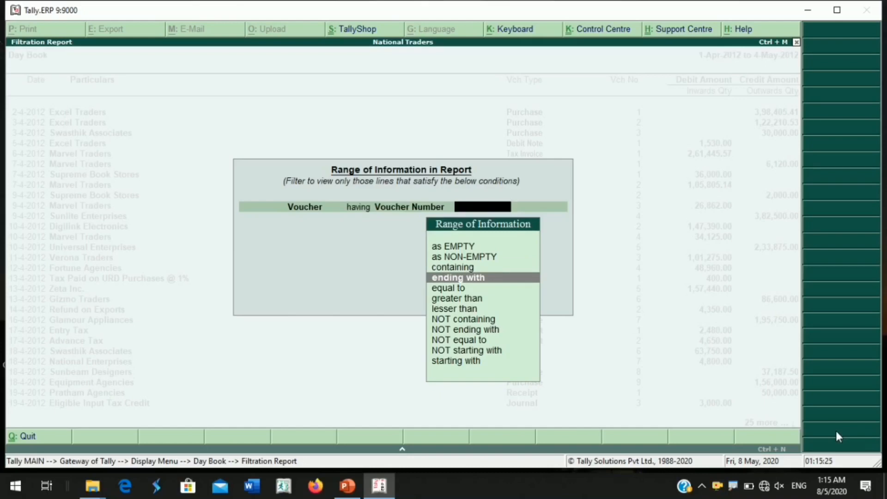
key("Down")
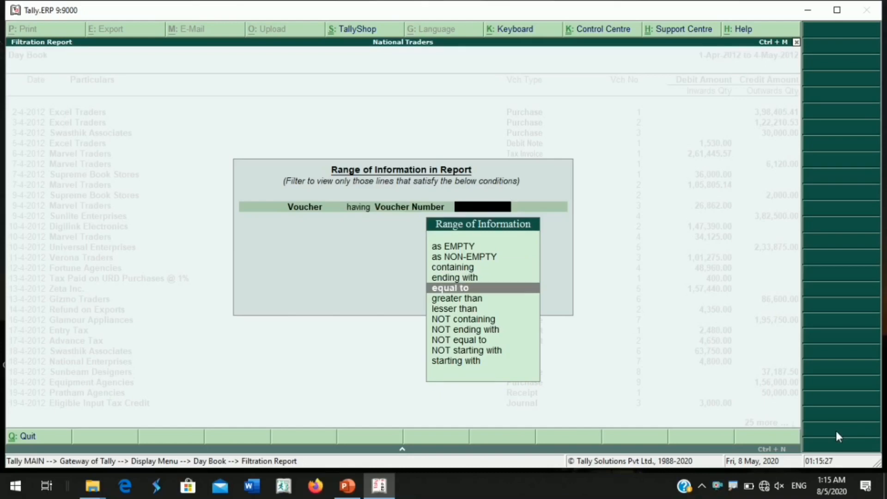
key("Return")
type("1")
key("Return")
key("BackSpace")
key("BackSpace")
key("Up")
key("Up")
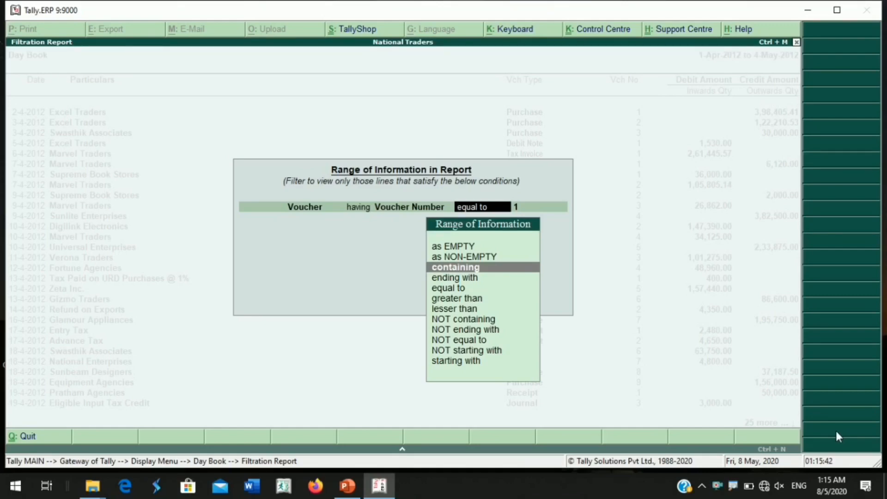
key("Down")
key("Down")
key("Return")
key("Return")
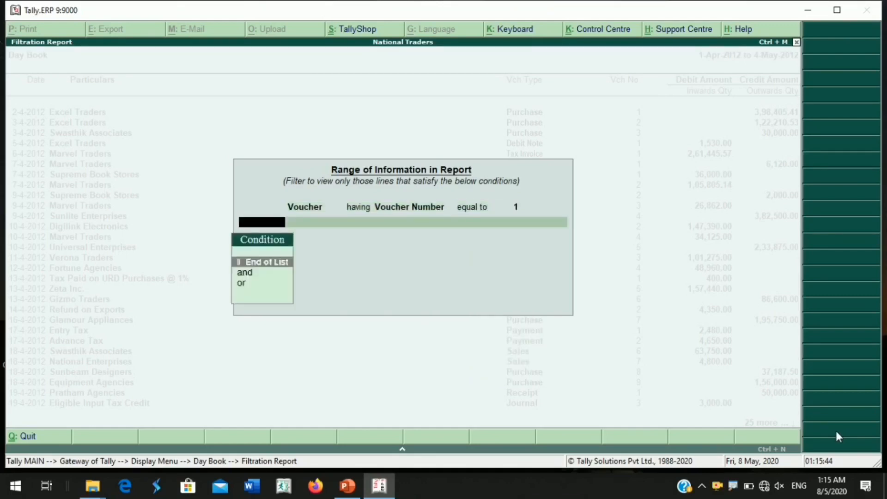
key("Return")
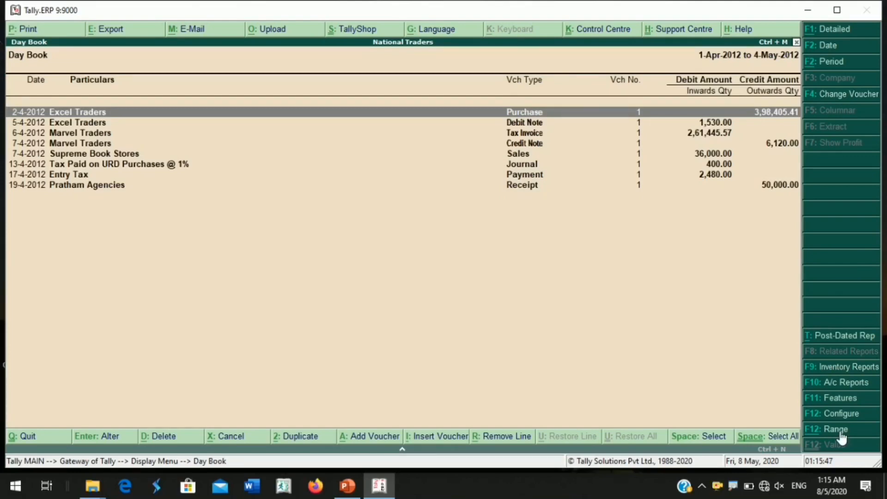
- View the Excel Traders purchase voucher, close it and move to the Marvel Traders tax invoice in the list
key("Return")
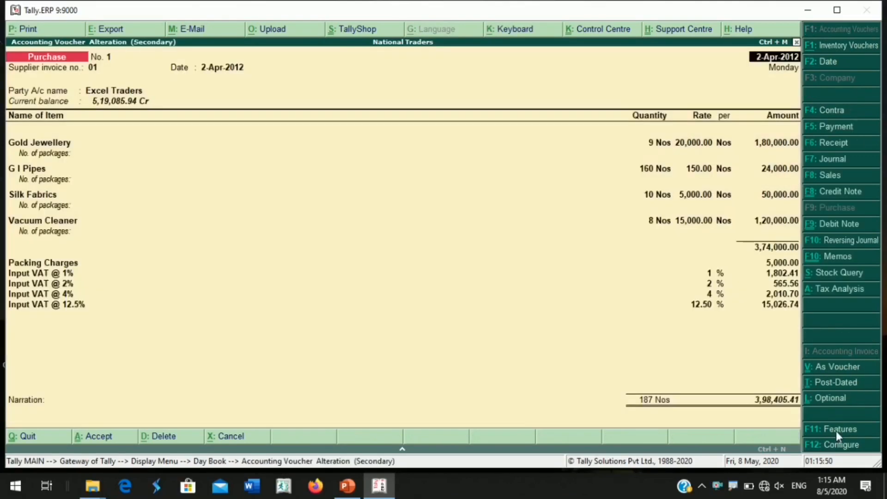
key("Escape")
key("Down")
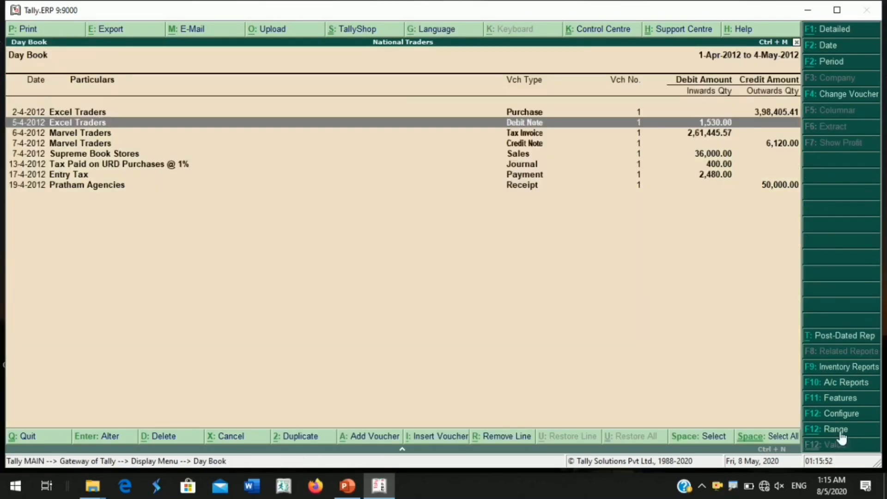
key("Down")
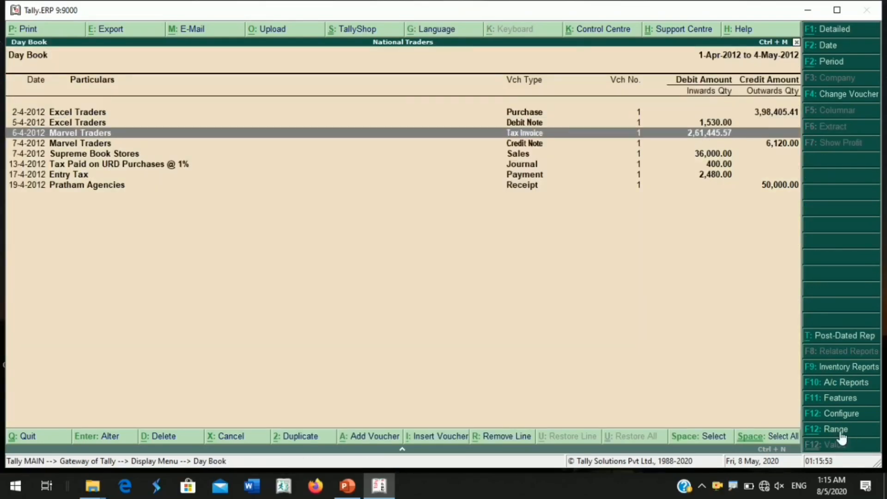
- Look through the vouchers listed in the filtered Day Book, and clear the voucher number filter
key("Down")
key("Down")
key("Down")
key("Down")
key("Down")
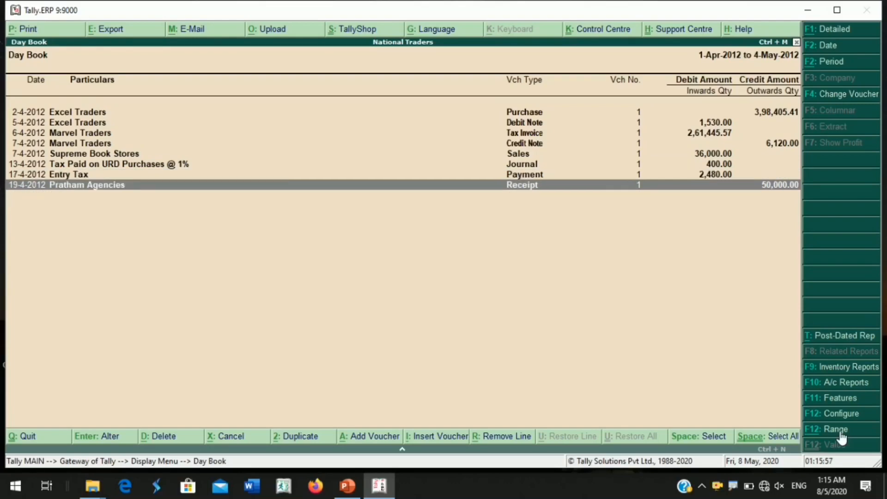
key("Up")
key("Up")
key("Up")
key("Up")
key("Up")
key("Up")
key("Up")
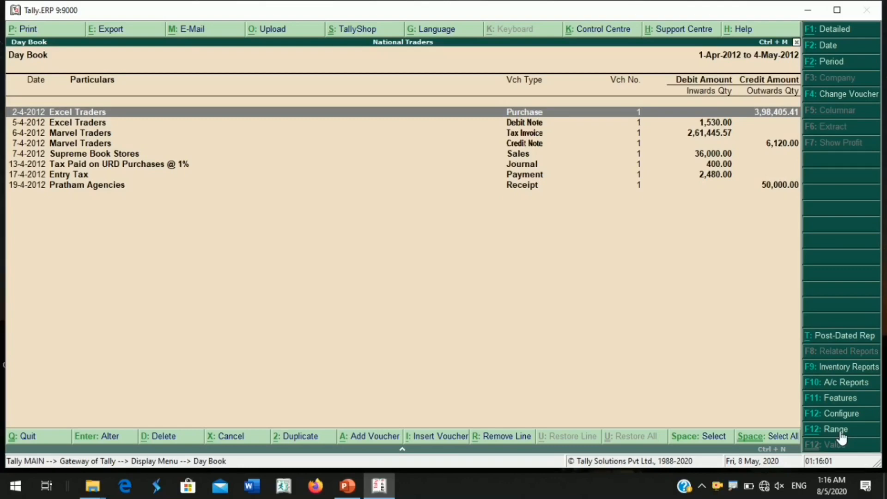
left_click(842, 436)
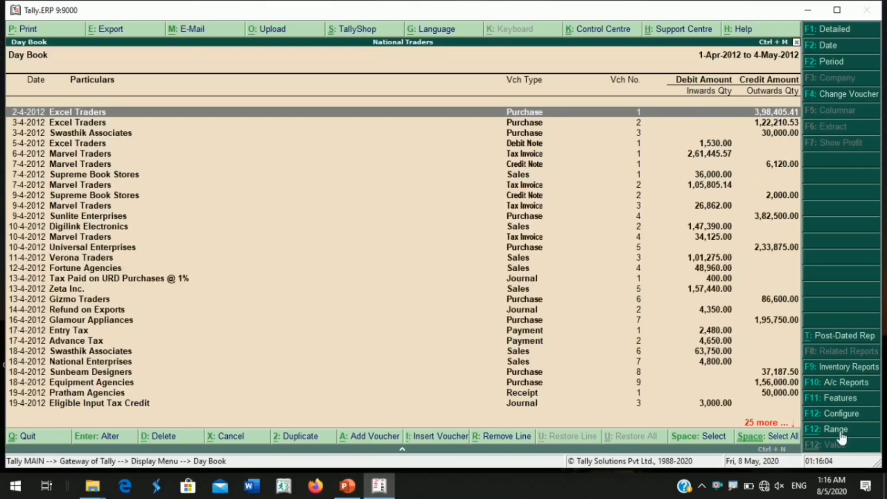
left_click(836, 431)
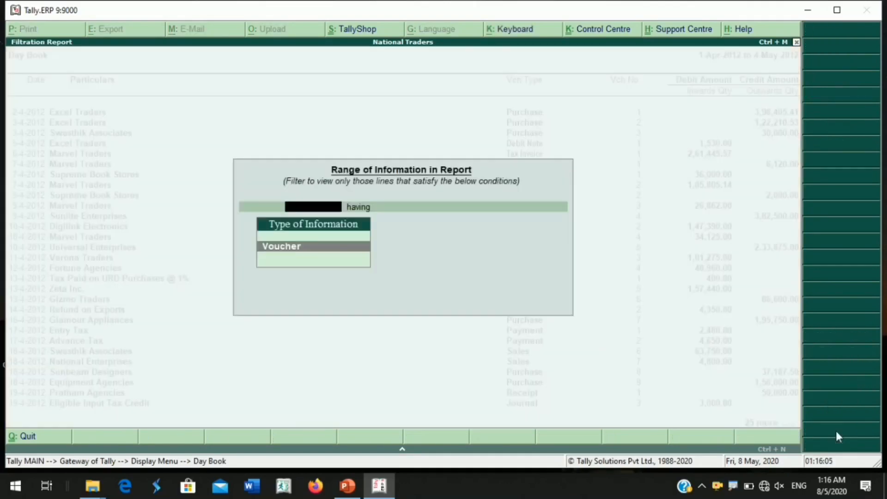
key("Return")
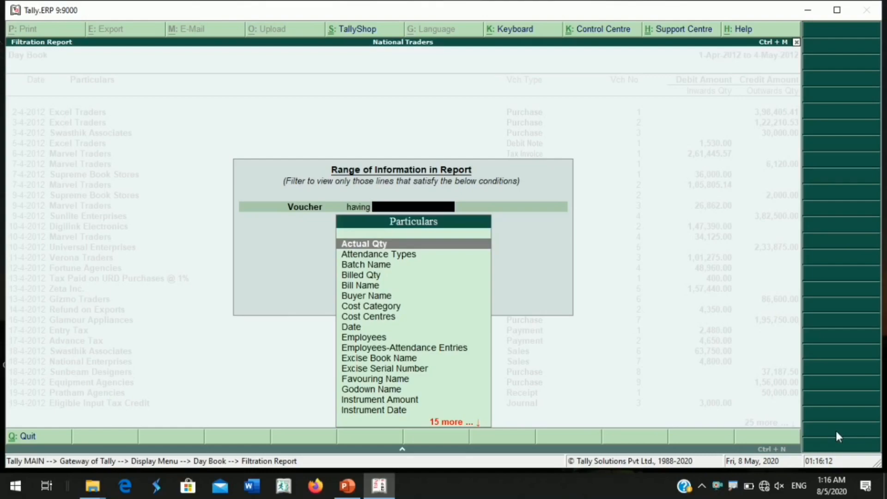
key("Escape")
- View the Supreme Book Stores sales voucher, try the date 1-Apr-2012 in it and close it without saving
key("Down")
key("Down")
key("Down")
key("Down")
key("Down")
key("Down")
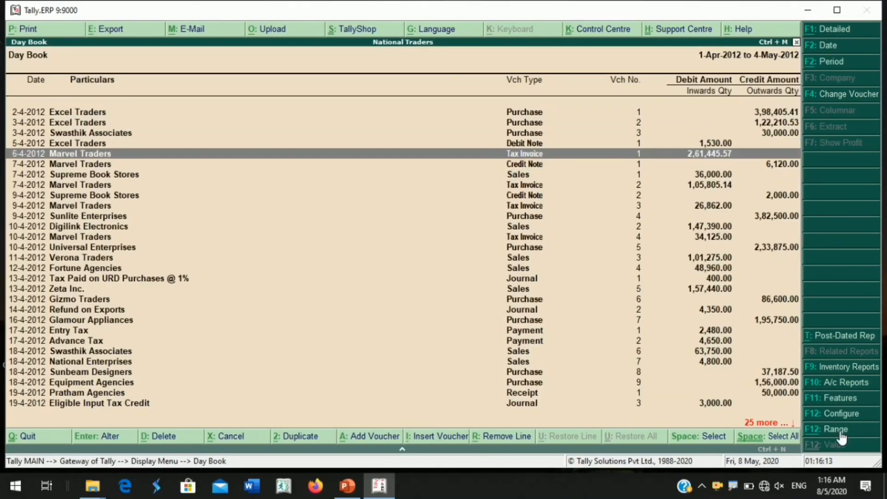
key("Return")
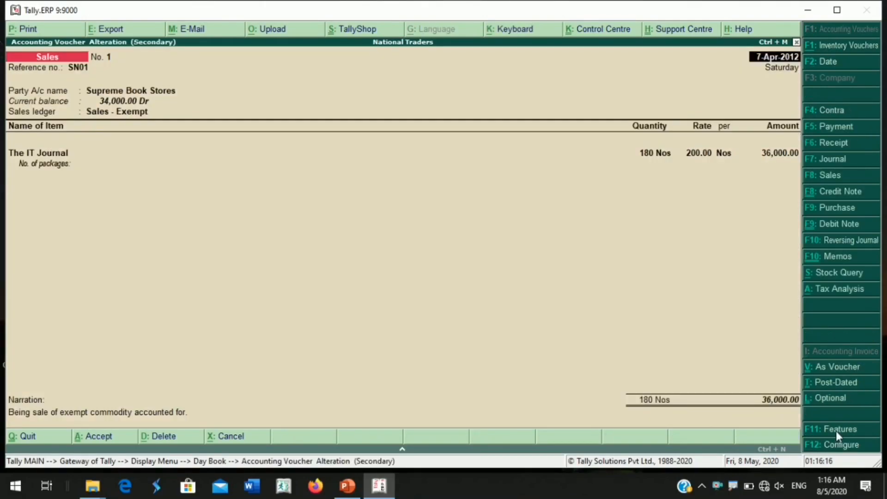
type("1")
key("Return")
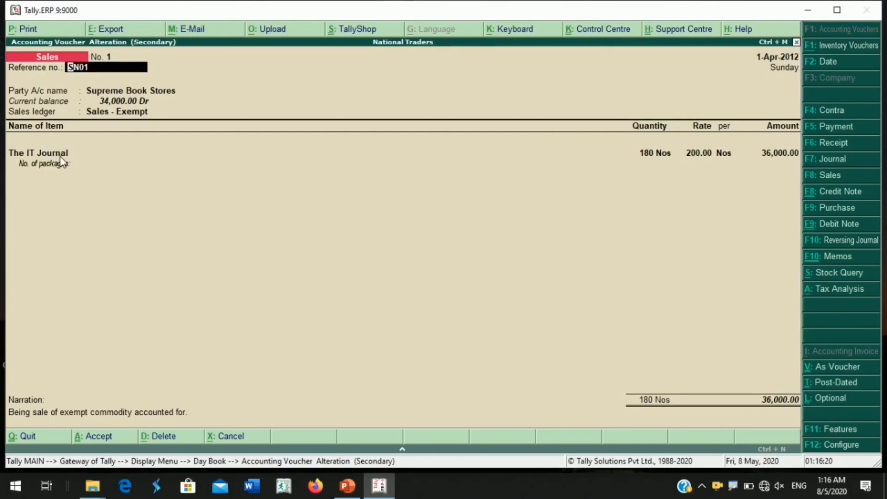
key("Escape")
key("Escape")
key("Return")
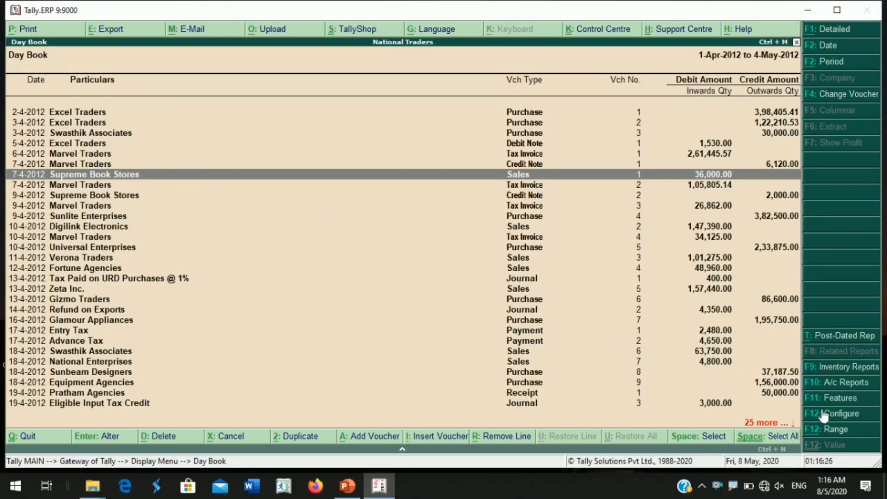
- Start a new Day Book range filter for vouchers having Stock Items
left_click(848, 432)
key("Return")
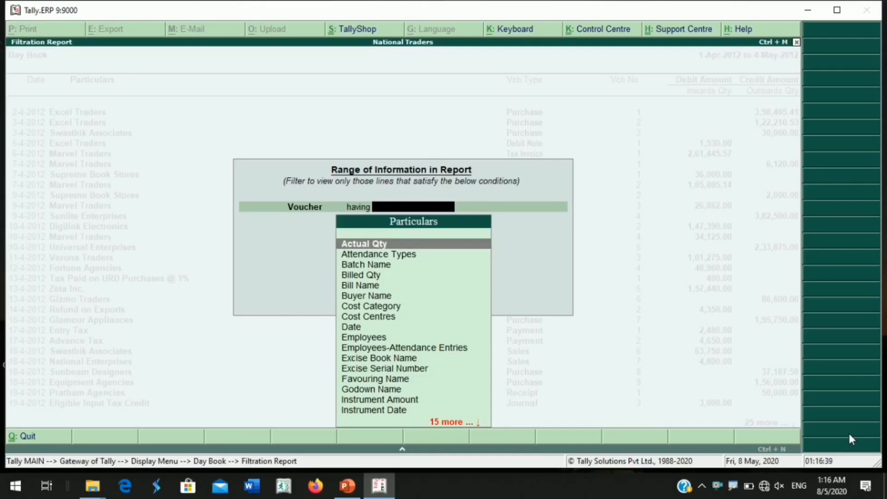
type("i")
type("tem")
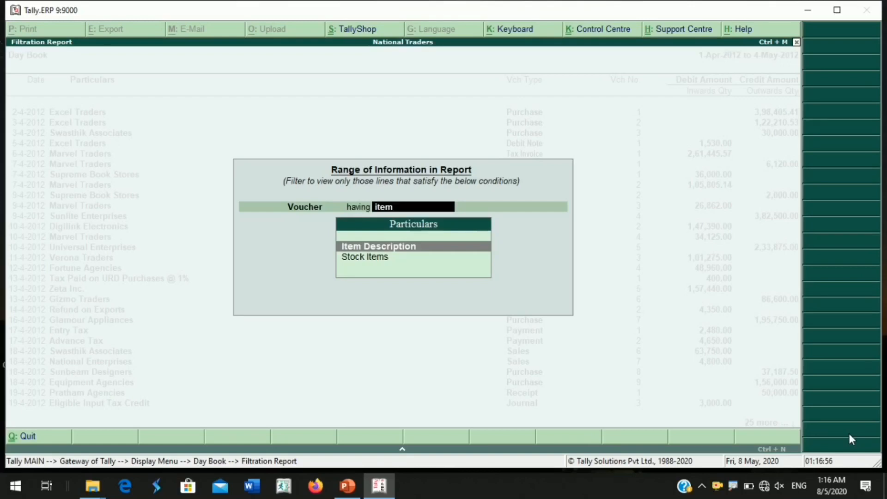
key("Down")
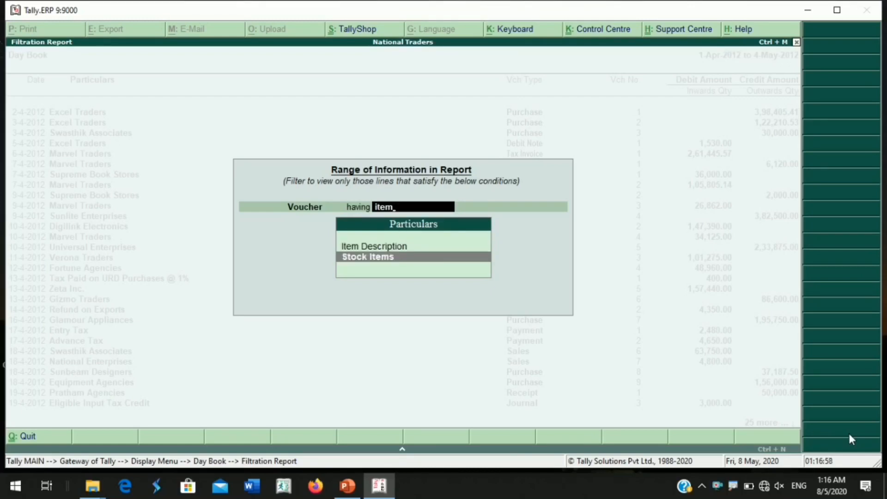
key("Return")
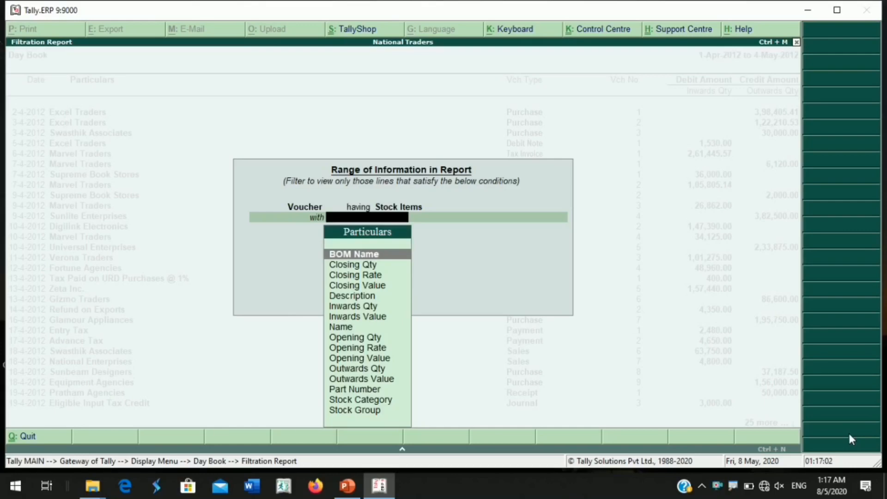
- Look through the stock item attributes and choose Name for the filter condition
key("Down")
key("Down")
key("Down")
key("Down")
key("Down")
key("Down")
key("Down")
key("Down")
key("Down")
key("Down")
key("Down")
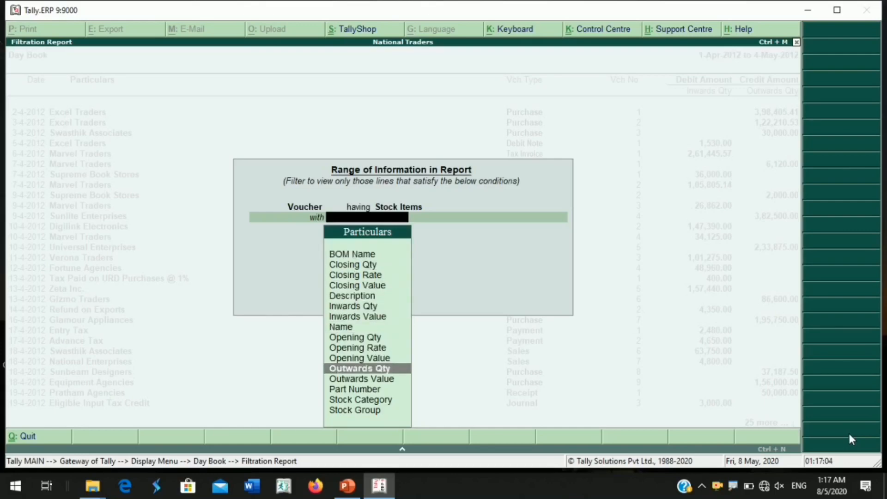
key("Down")
key("Down")
key("Down")
key("Down")
key("Up")
key("Up")
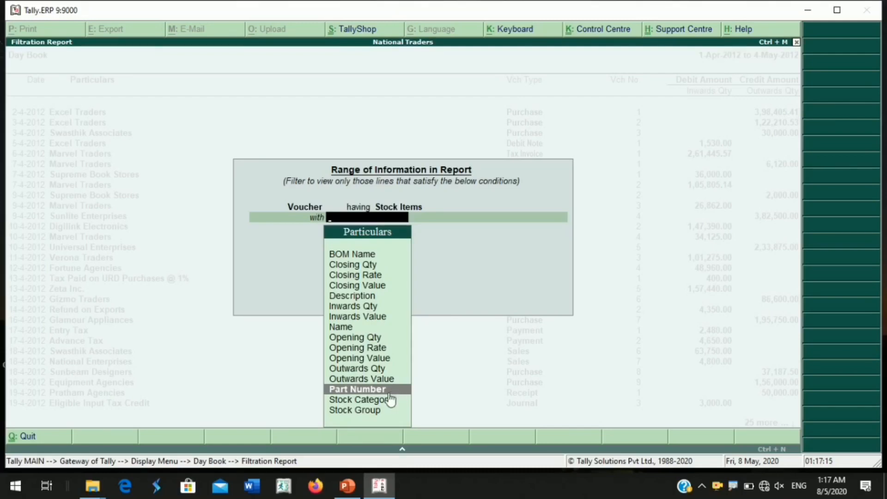
key("Down")
key("Down")
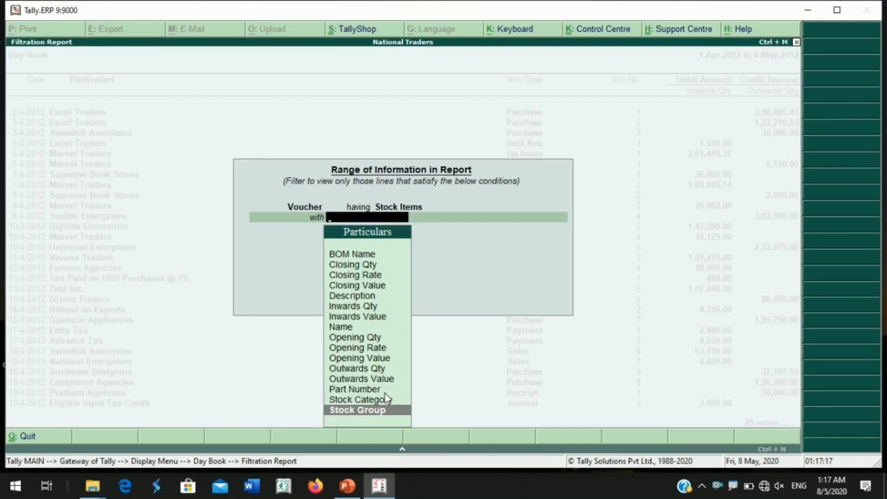
key("Up")
key("Up")
key("Up")
key("Up")
key("Up")
key("Up")
key("Up")
key("Up")
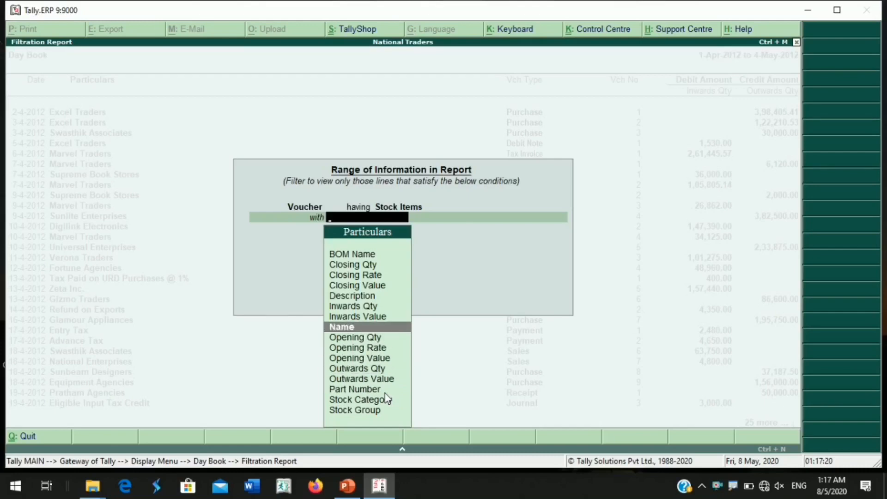
key("Return")
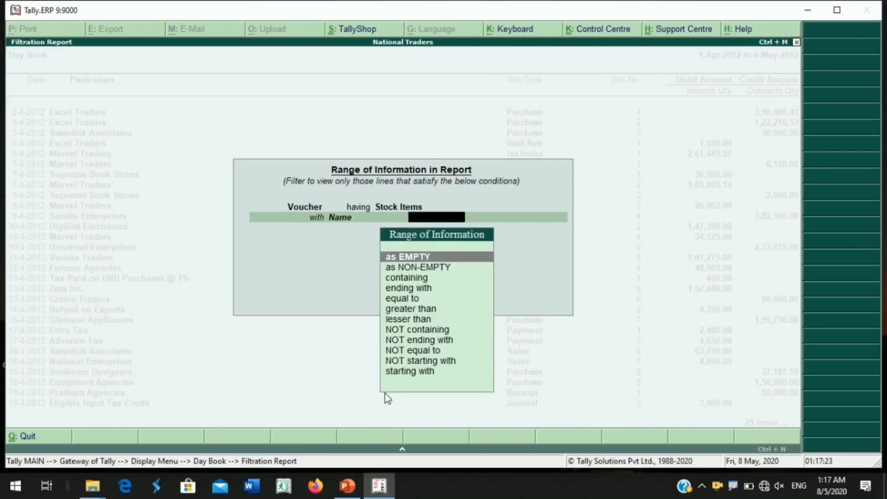
- Review the comparison options for the stock item name and choose containing
key("Down")
key("Down")
key("Down")
key("Down")
key("Down")
key("Down")
key("Down")
key("Down")
key("Down")
key("Down")
key("Down")
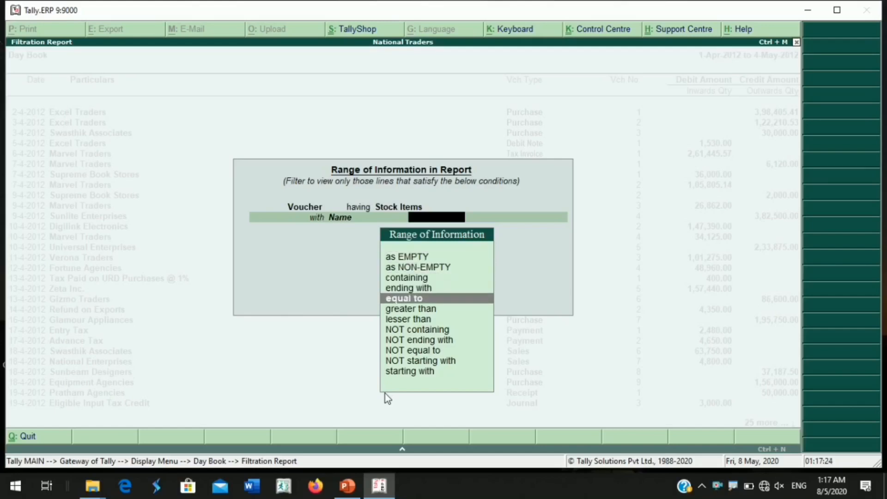
key("Up")
key("Down")
key("Up")
key("Up")
key("Up")
key("Up")
key("Up")
key("Up")
key("Up")
key("Up")
key("Up")
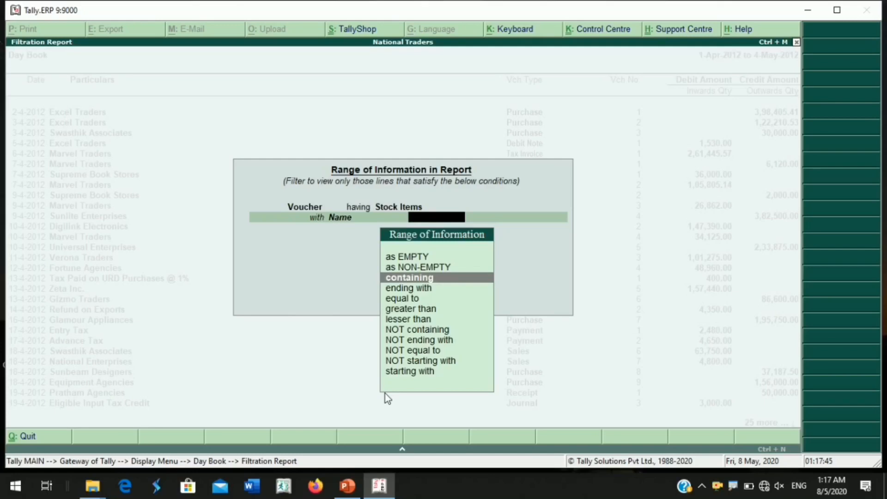
key("Return")
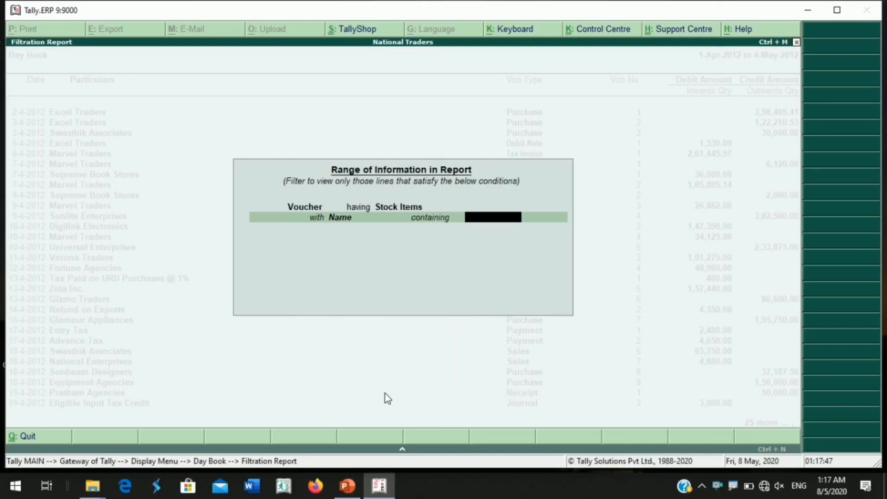
- Set the stock item name condition's text to "the it" and apply the filter with no further conditions
type("the it")
key("Return")
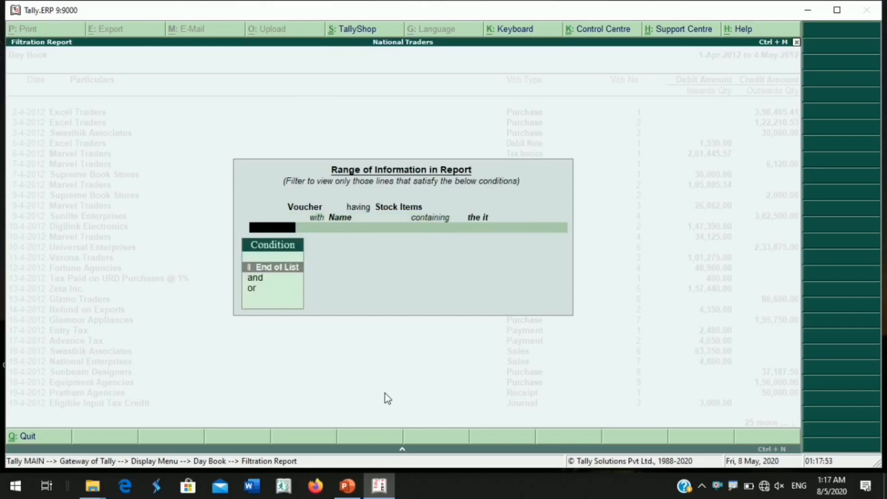
key("Return")
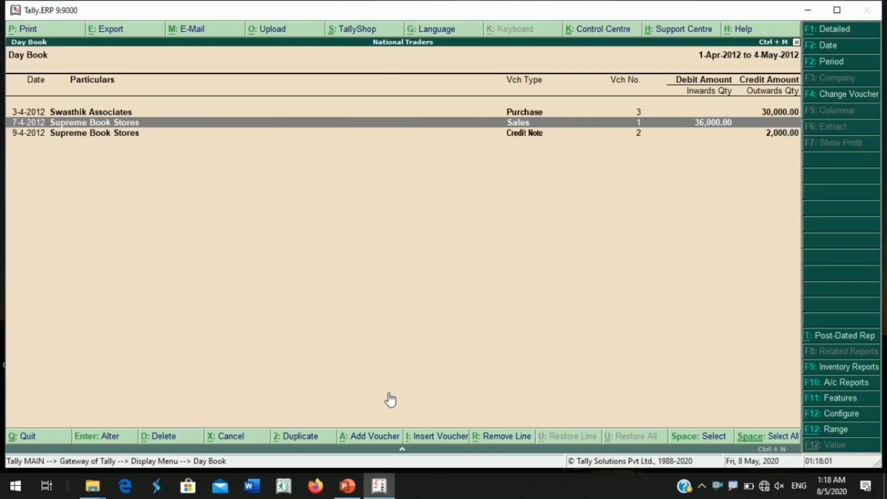
- View the Swasthik Associates purchase voucher in the filtered Day Book and close it
key("Up")
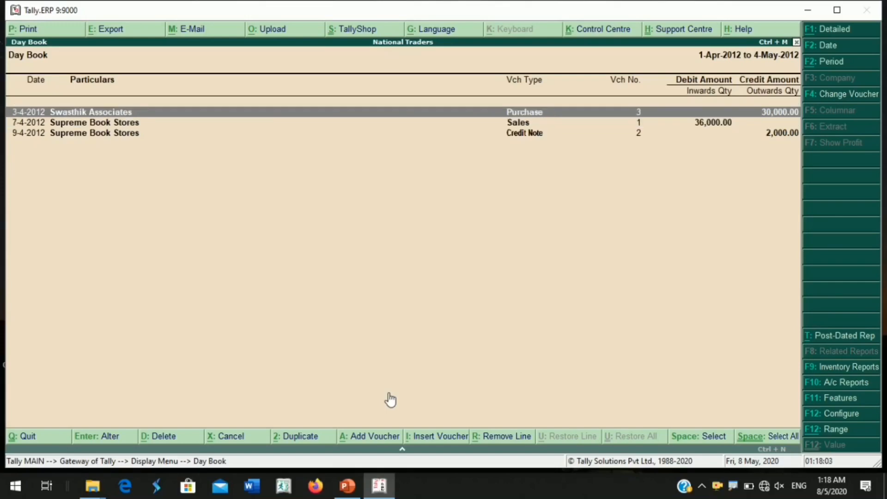
key("Return")
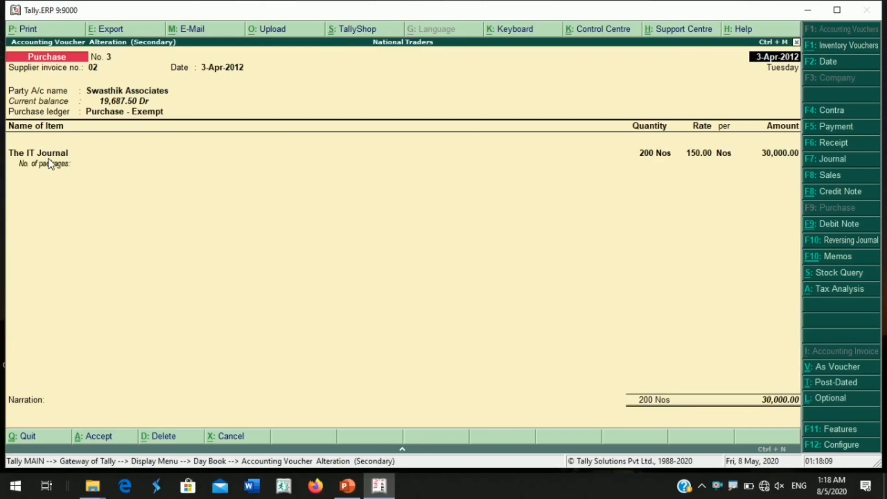
key("Escape")
key("y")
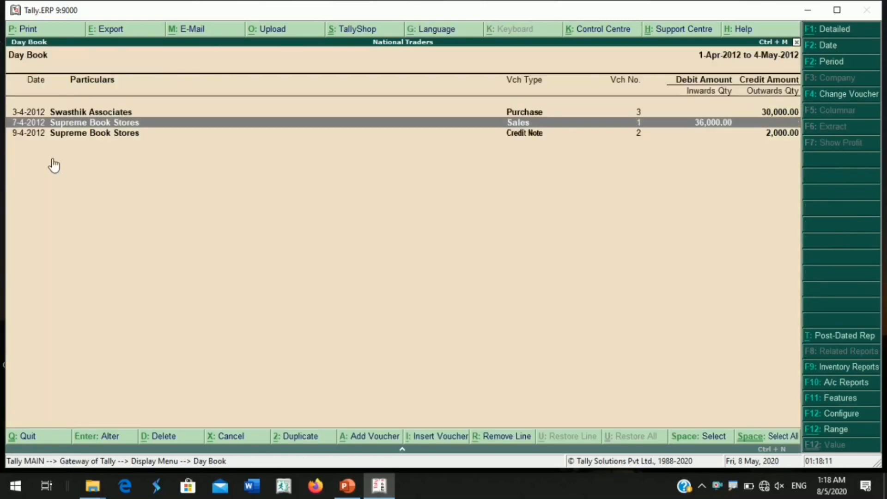
- View the Supreme Book Stores sales voucher, close it and move to the credit note in the list
key("Return")
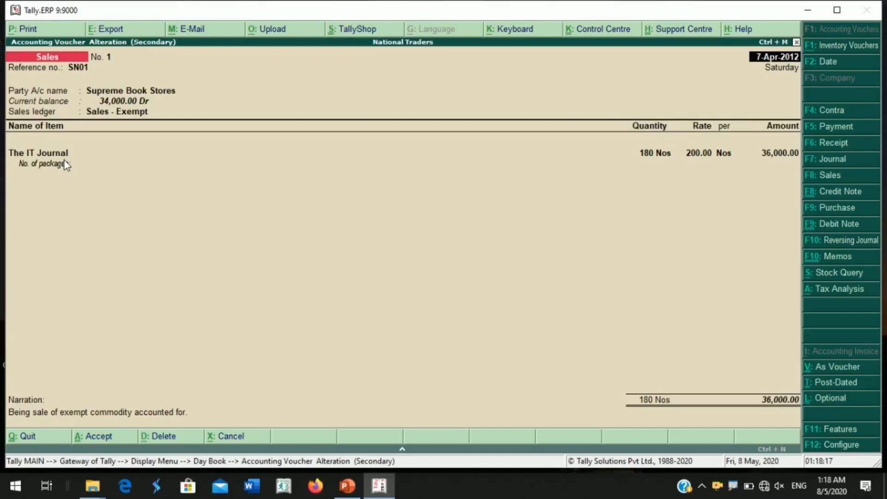
key("Escape")
key("Return")
key("Down")
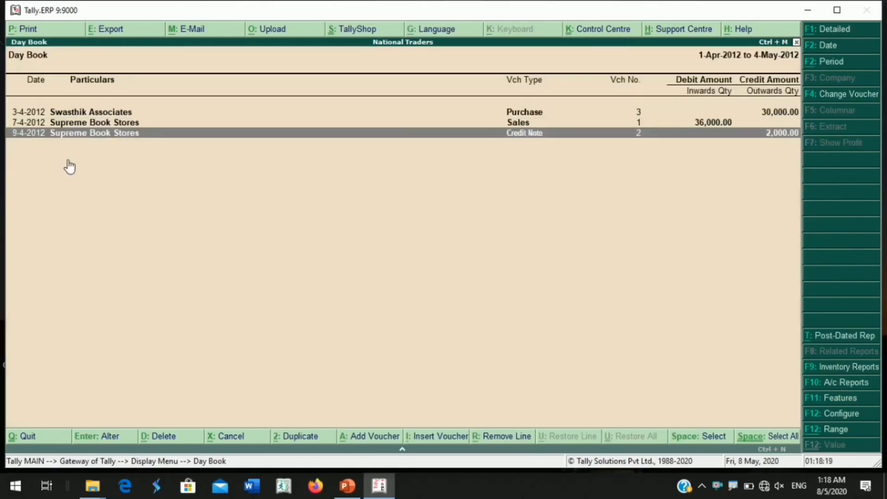
- View the Supreme Book Stores credit note, close it and clear the stock item filter
key("Return")
key("Escape")
key("Escape")
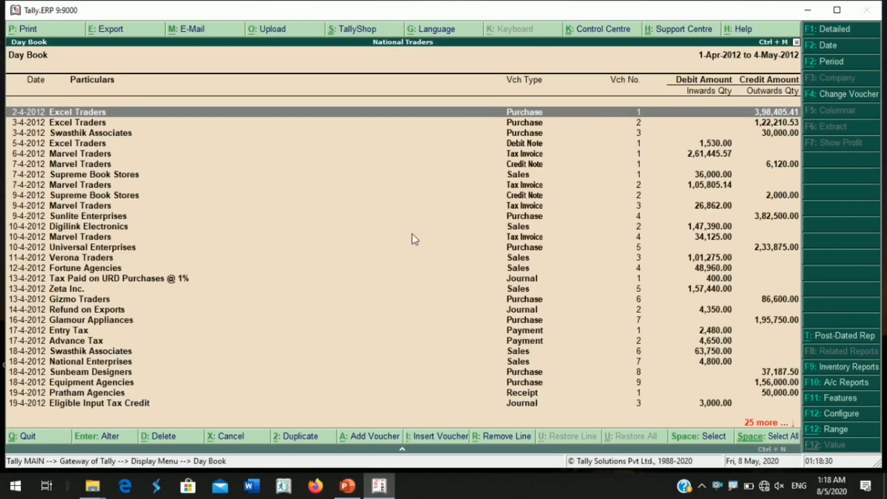
- Open a voucher range condition for the Day Book and examine the available fields from Actual Qty down to Narration
left_click(836, 430)
key("Return")
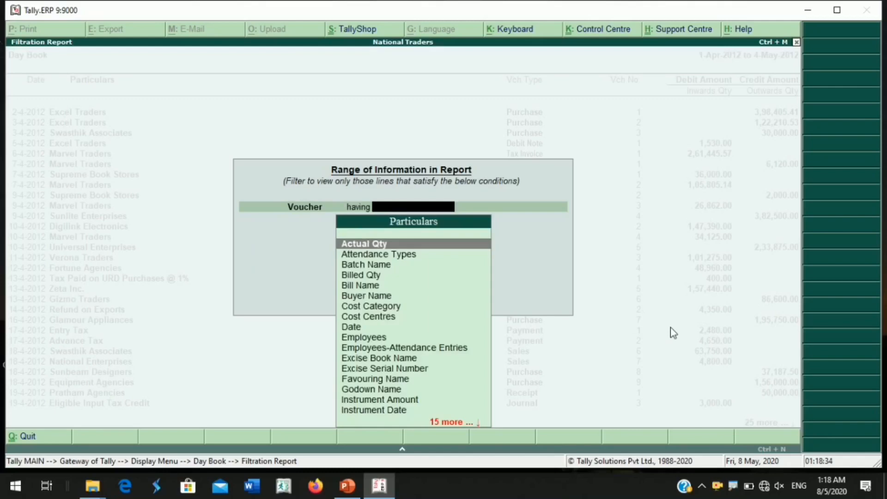
key("Down")
key("Down")
key("Down")
key("Down")
key("Down")
key("Down")
key("Down")
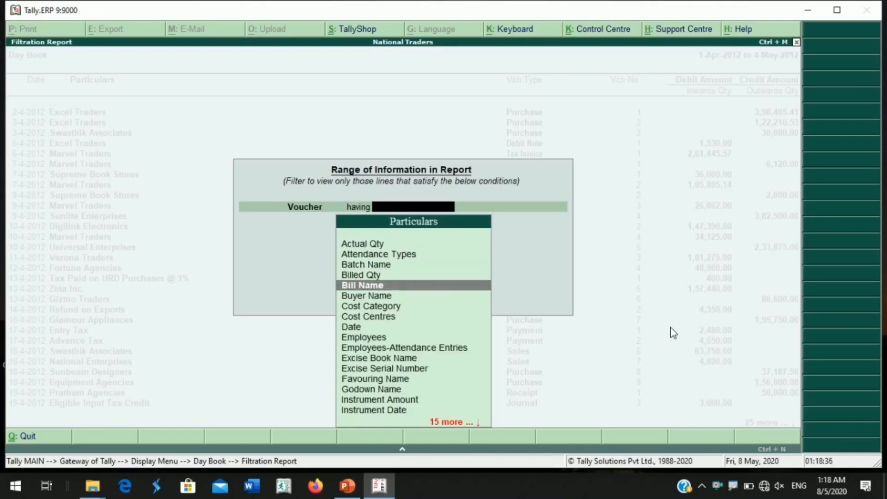
key("Down")
key("Up")
key("Up")
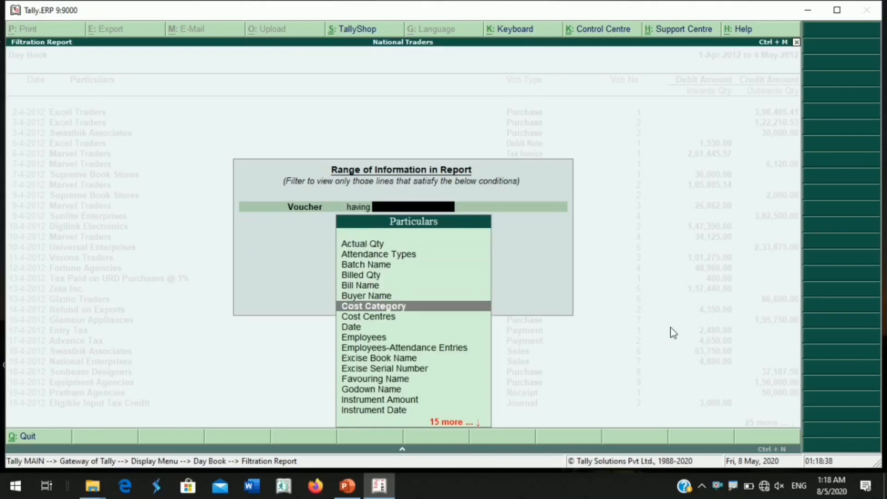
key("Down")
key("Down")
key("Down")
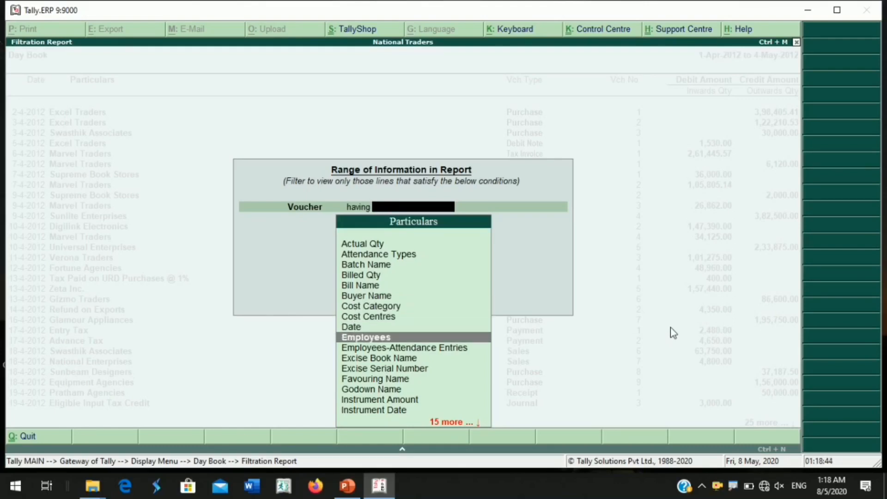
key("Down")
key("Down")
key("Down")
key("Down")
key("Down")
key("Down")
key("Down")
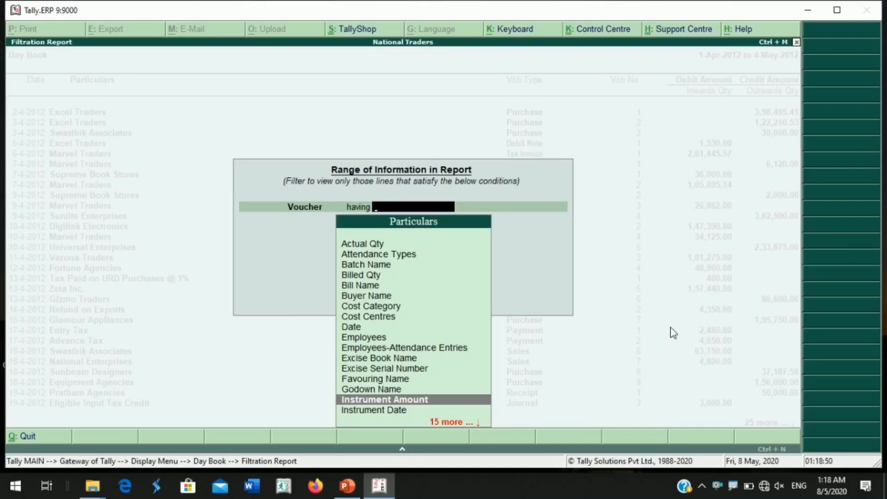
key("Down")
key("Down")
key("Down")
key("Down")
key("Down")
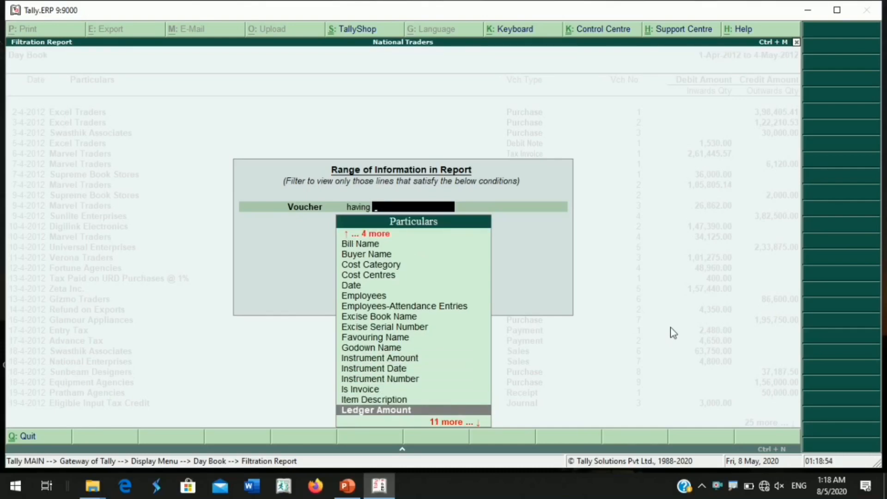
key("Down")
key("Down")
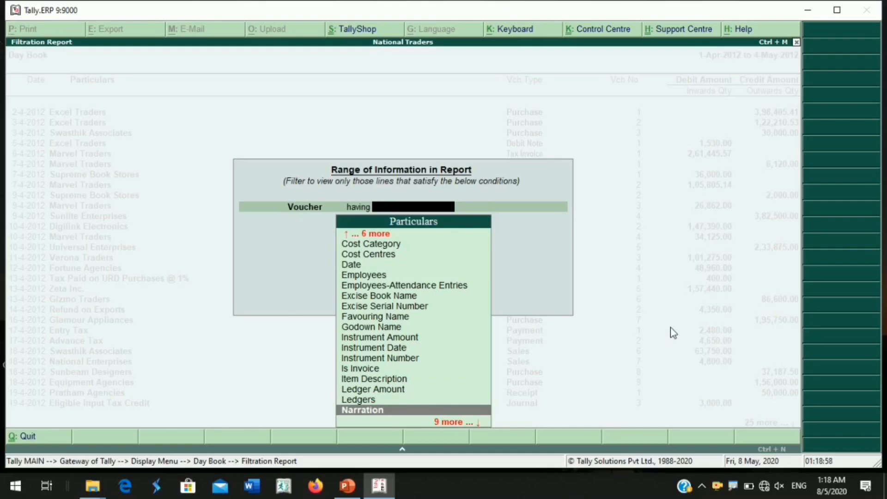
- Search the condition fields for "na", look through the matches and leave the range filter without applying it
type("na")
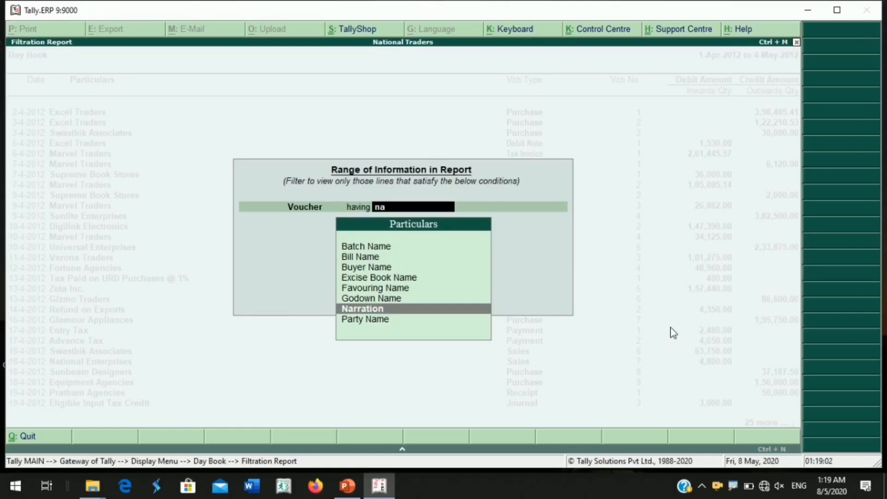
key("Up")
key("Up")
key("Up")
key("Up")
key("Up")
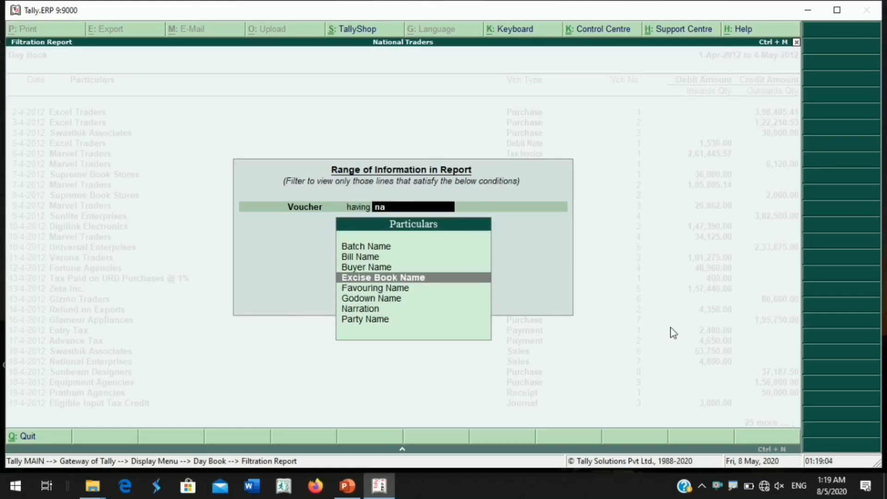
key("Down")
key("Down")
key("Down")
key("Down")
key("BackSpace")
key("BackSpace")
key("Escape")
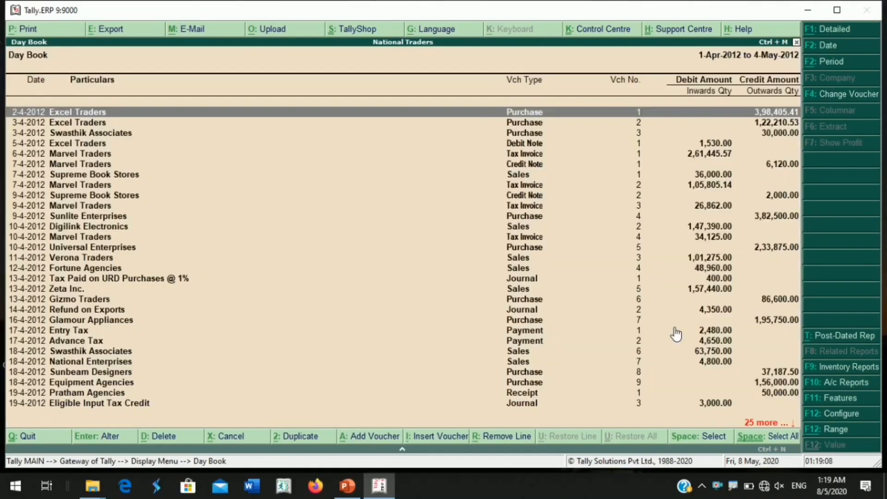
- View the reference number field in the Supreme Book Stores sales voucher of 7-4-2012 and close the voucher
key("Down")
key("Down")
key("Down")
key("Down")
key("Down")
key("Down")
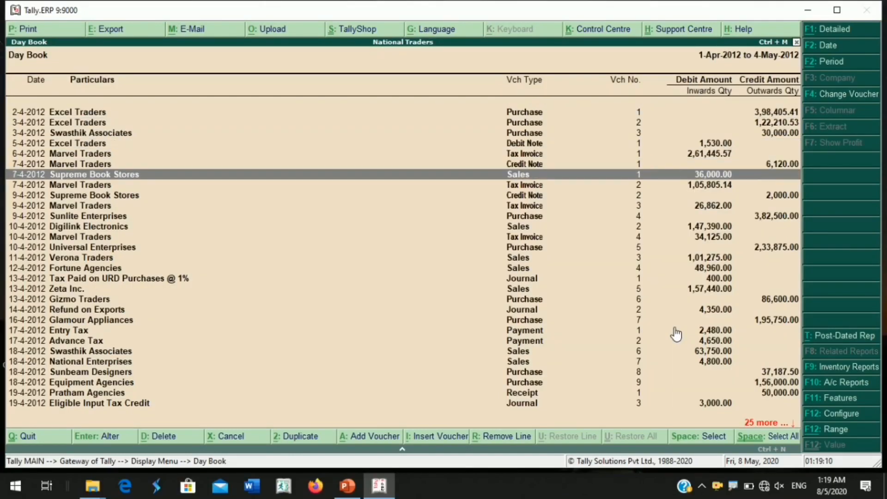
key("Return")
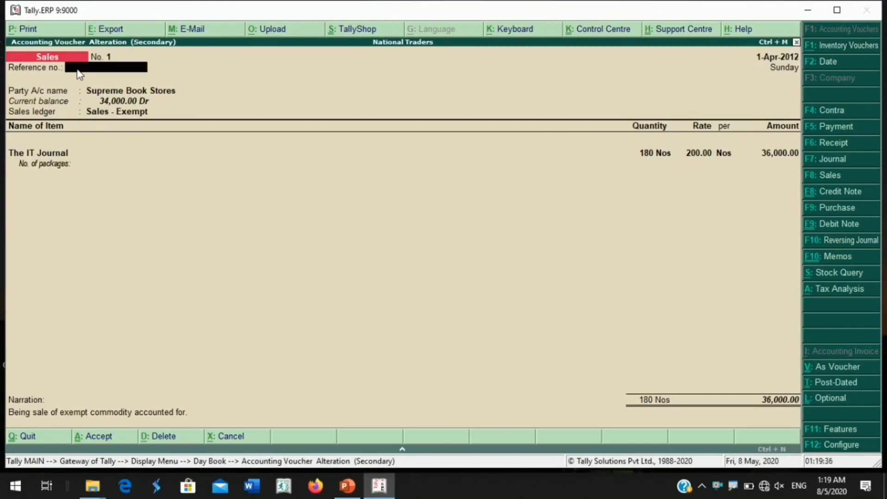
key("Escape")
key("Return")
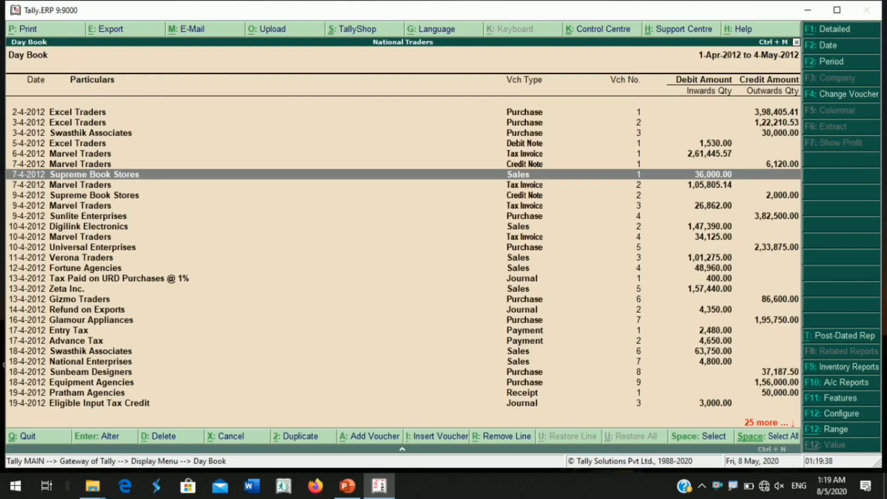
- Start a Day Book range condition for vouchers having Reference with the containing comparison
left_click(844, 433)
key("Return")
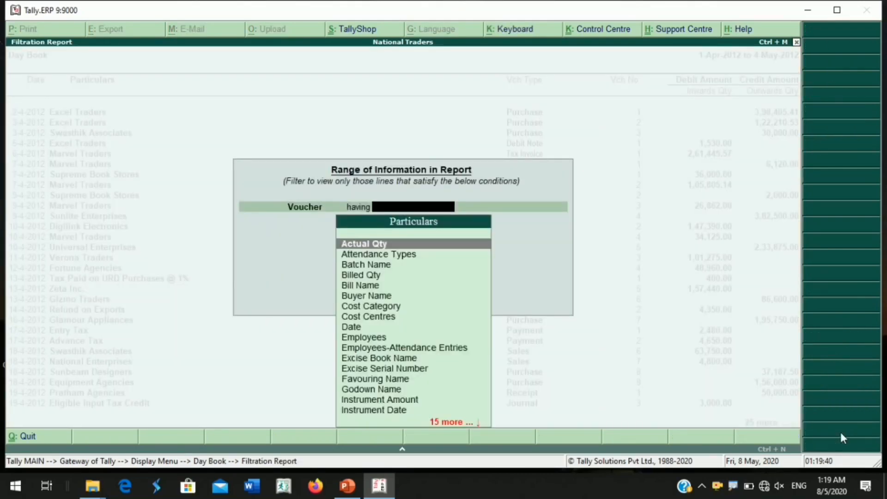
type("vo")
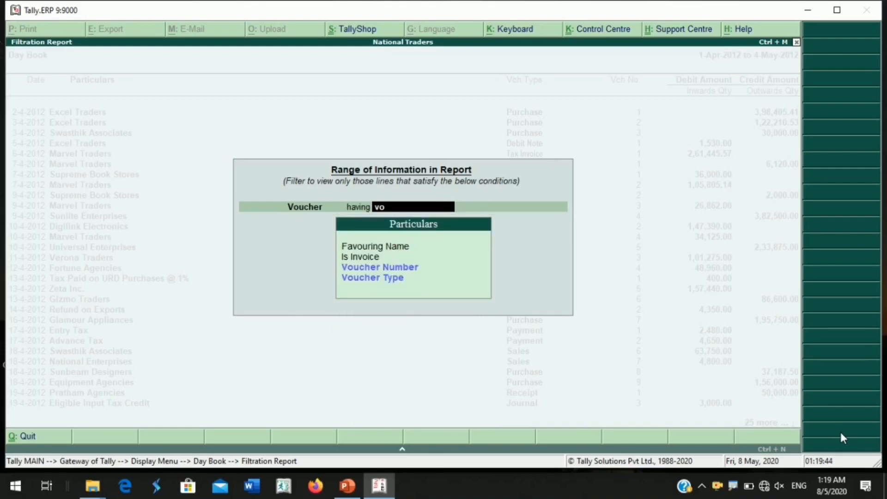
key("BackSpace")
key("BackSpace")
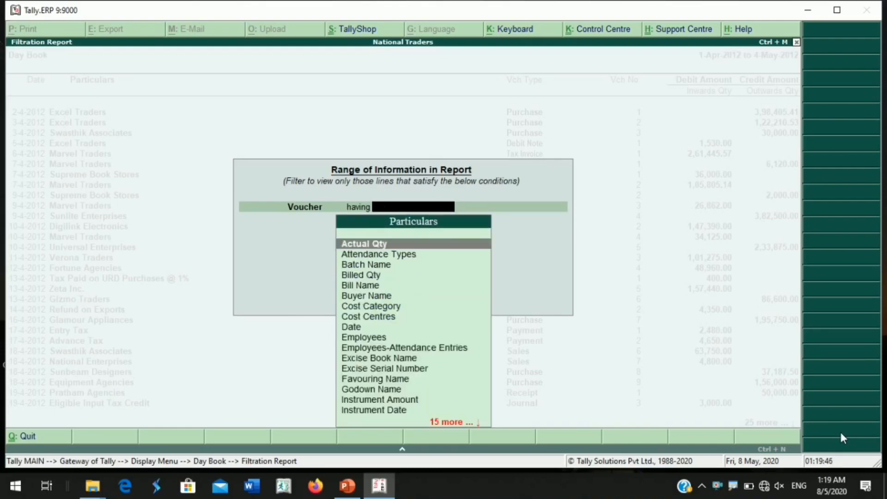
type("re")
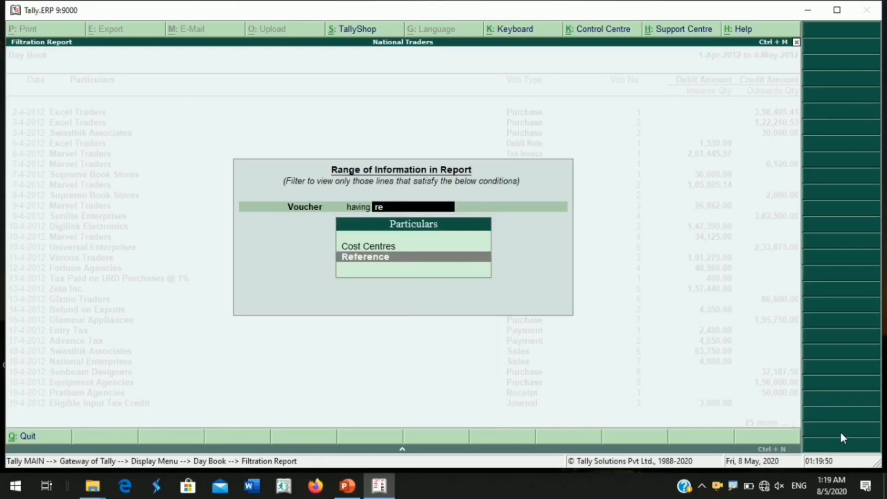
key("Return")
type("co")
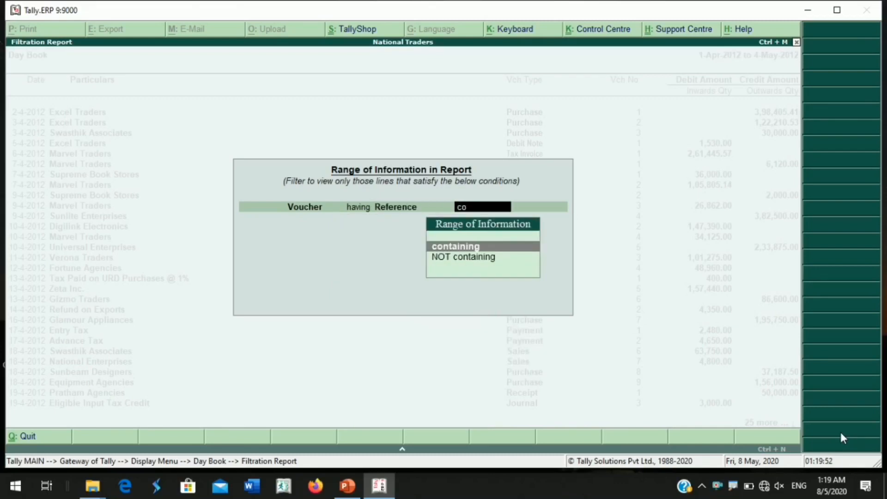
key("Return")
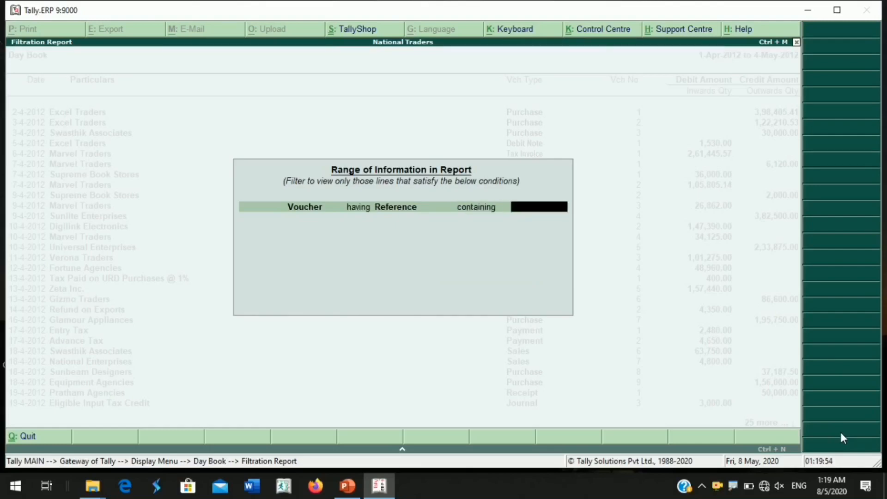
- Review the comparison options for the Reference condition and keep containing
key("BackSpace")
key("Down")
key("Down")
key("Up")
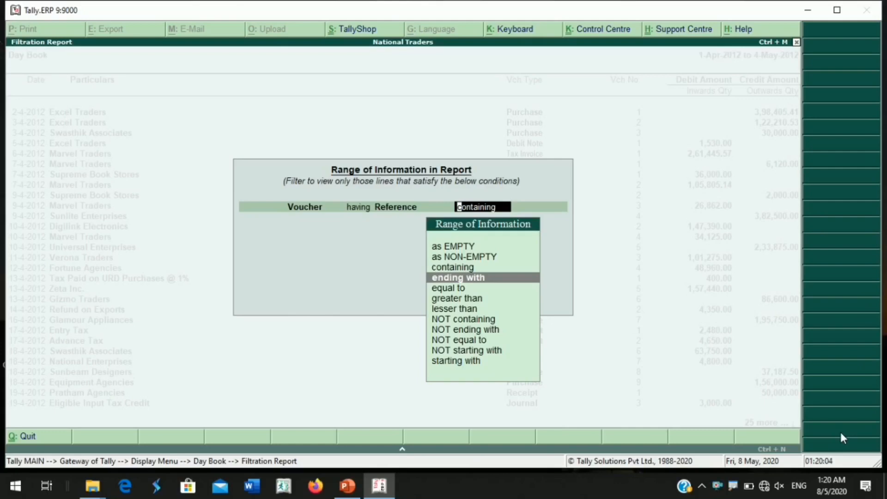
key("Down")
key("Up")
key("Up")
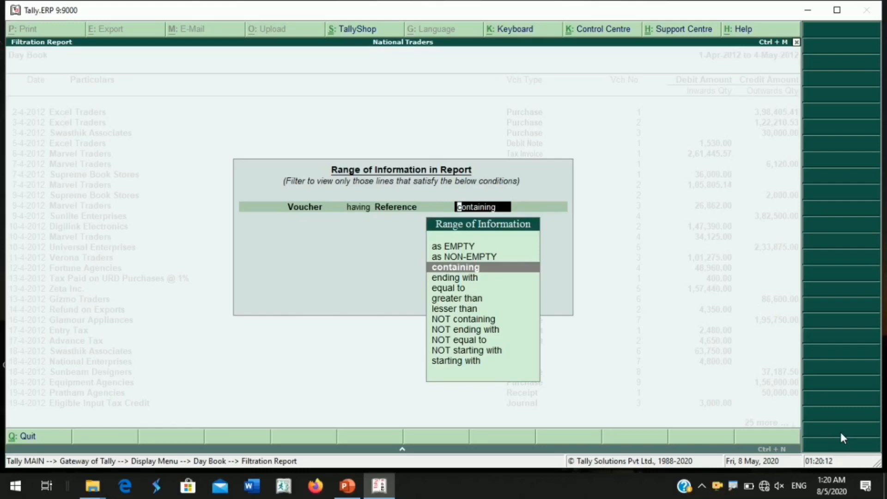
key("Return")
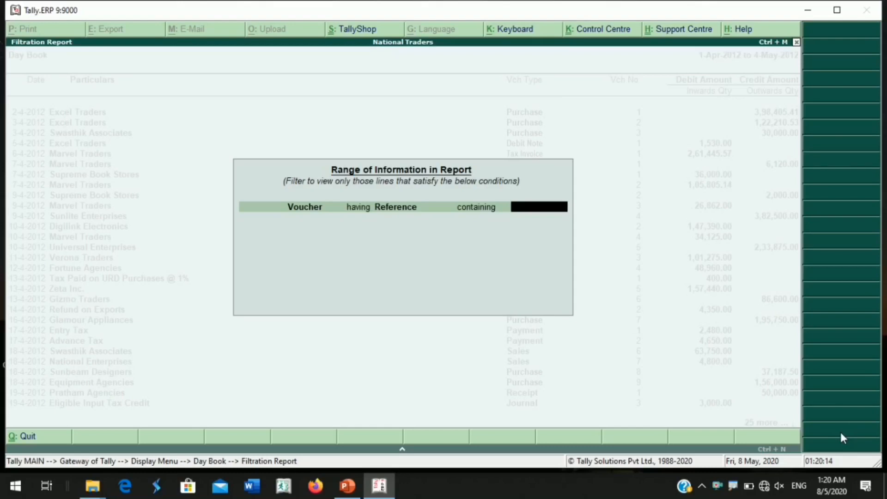
- Set the Reference condition's text to "SN01" and apply the filter with no further conditions
type("SN01")
key("Return")
key("Return")
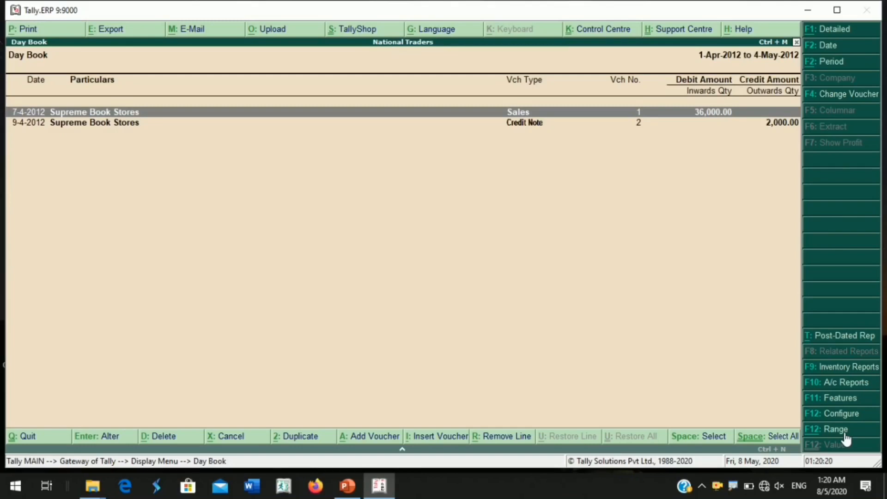
- View the reference number of the Supreme Book Stores sales voucher in the filtered Day Book and close it
key("Return")
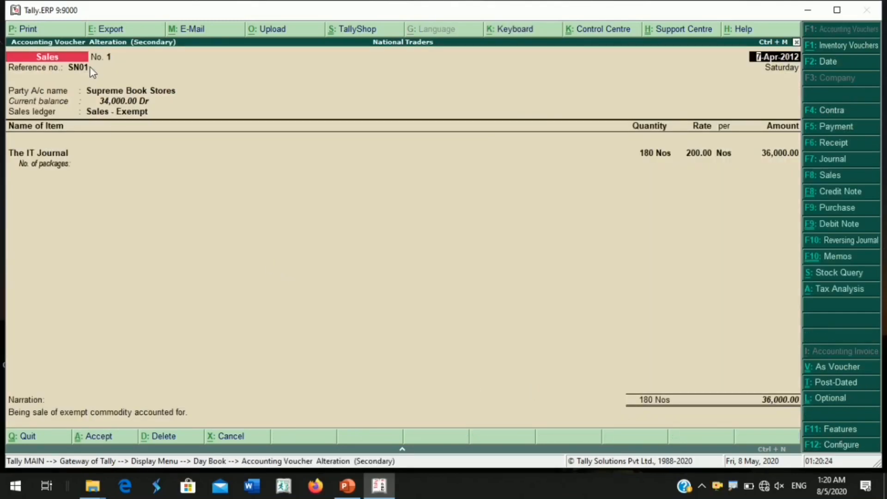
key("Escape")
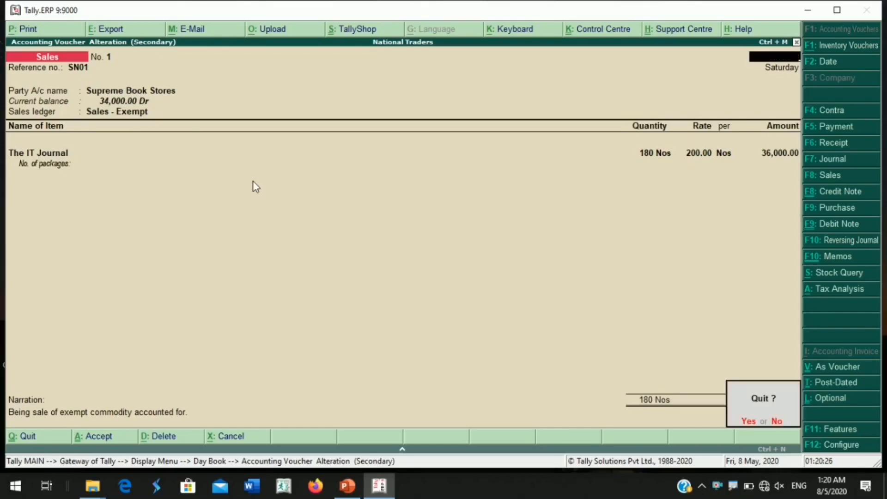
key("y")
- View the original invoice number in the Supreme Book Stores credit note, close it and clear the reference filter
key("Down")
key("Return")
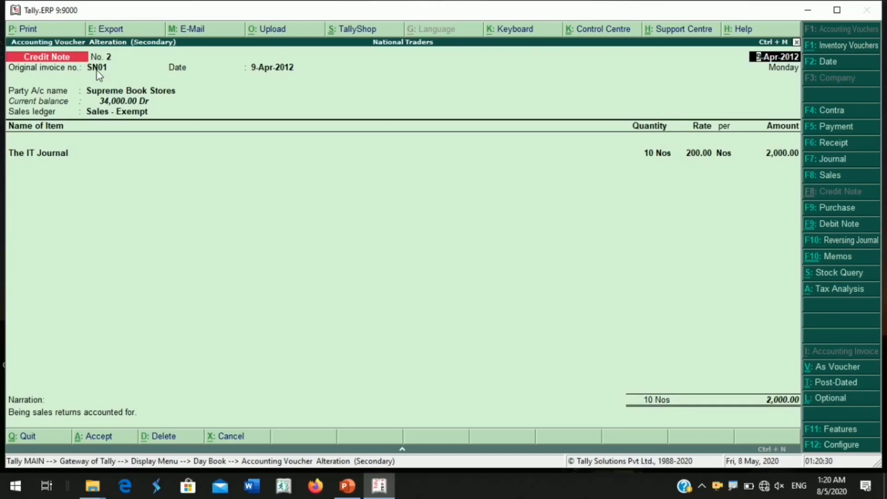
key("Escape")
key("y")
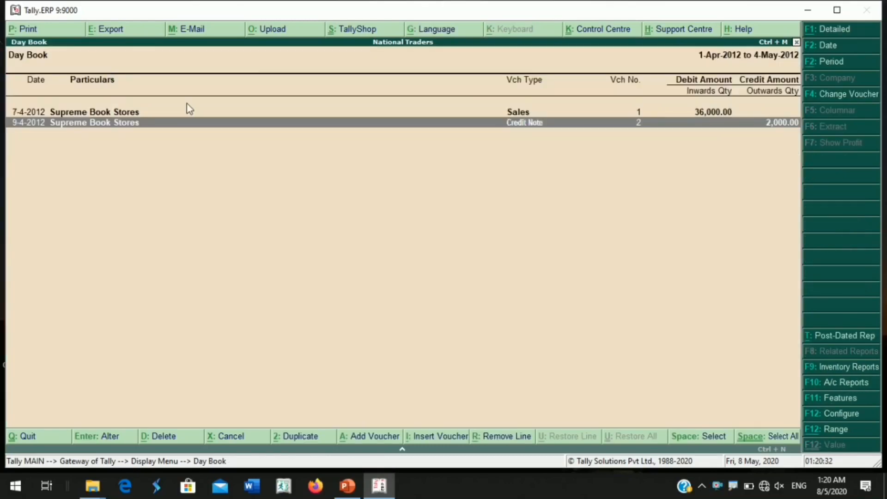
key("Escape")
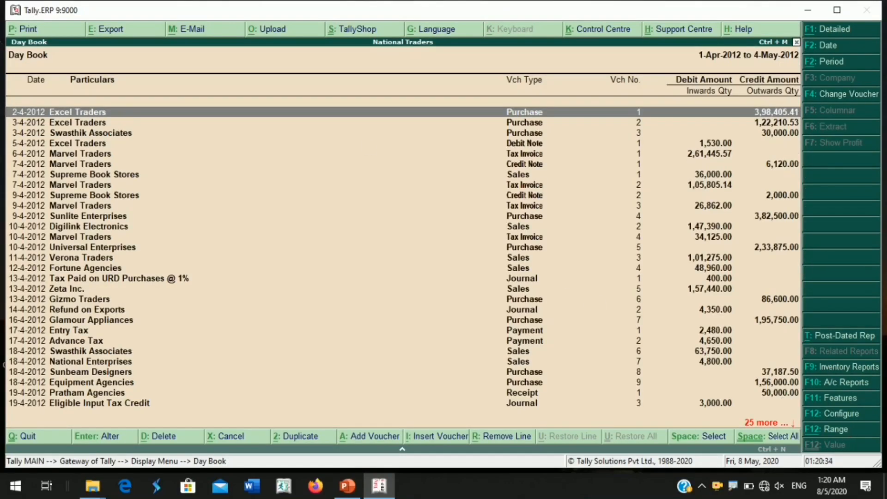
- Start a new Day Book range condition for vouchers having Voucher Type
left_click(839, 430)
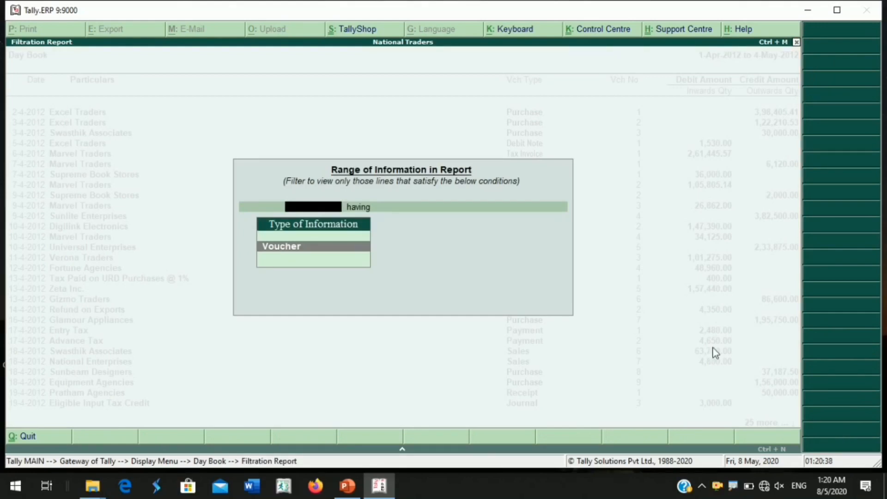
key("Return")
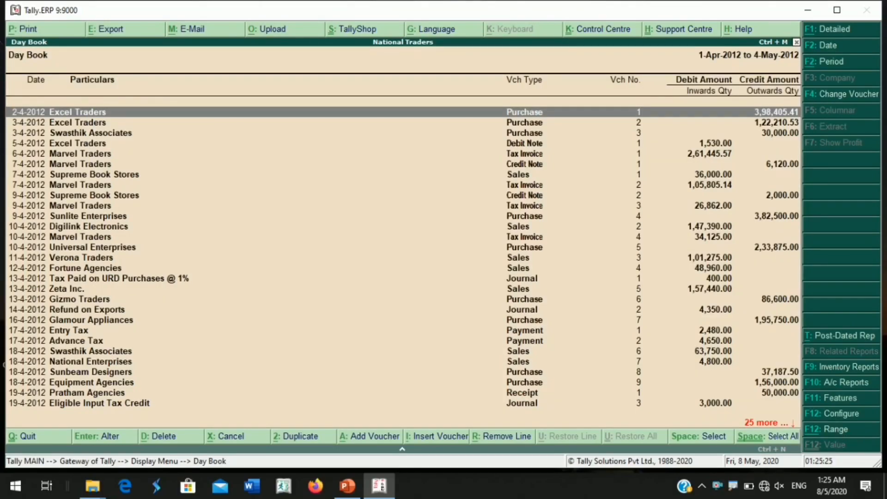
left_click(836, 432)
key("Return")
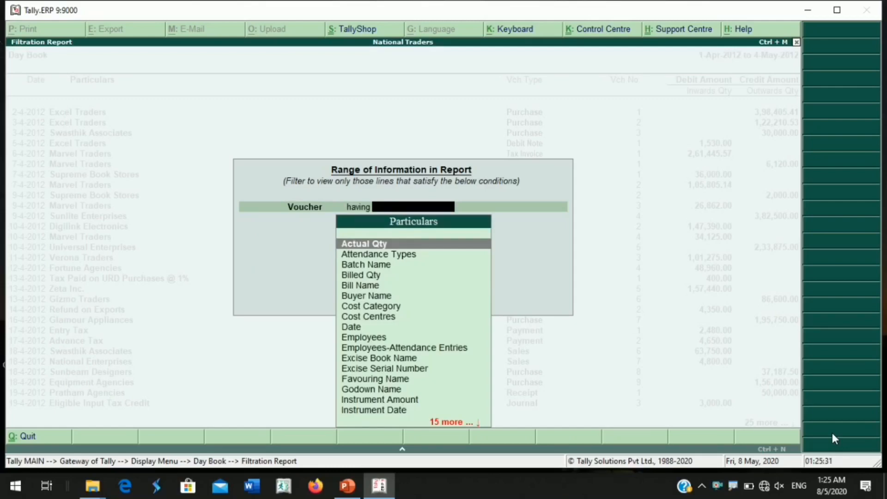
type("vo")
key("Down")
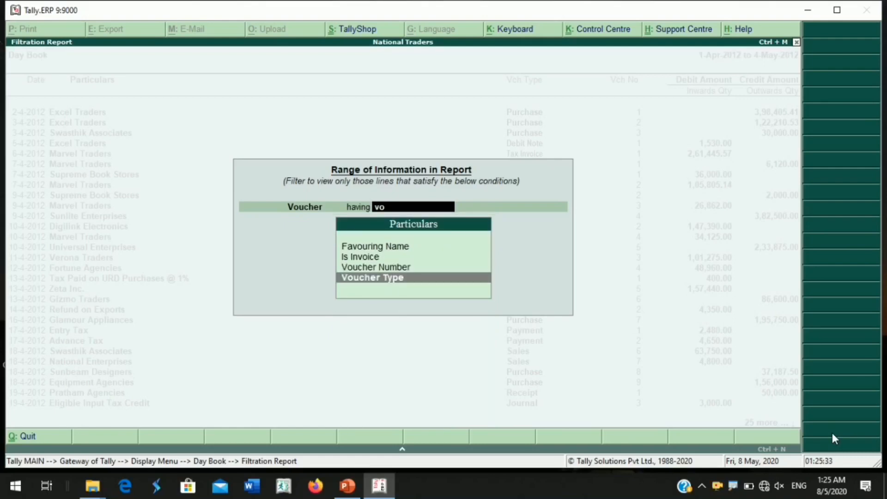
key("Return")
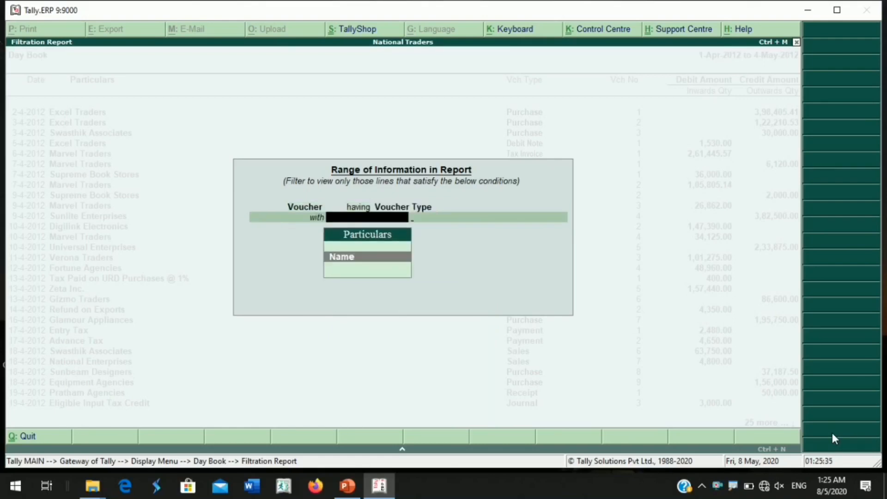
- Set the voucher type condition to Name containing "tax invoice"
key("Return")
key("Down")
key("Down")
key("Return")
type("tax invoice")
key("Return")
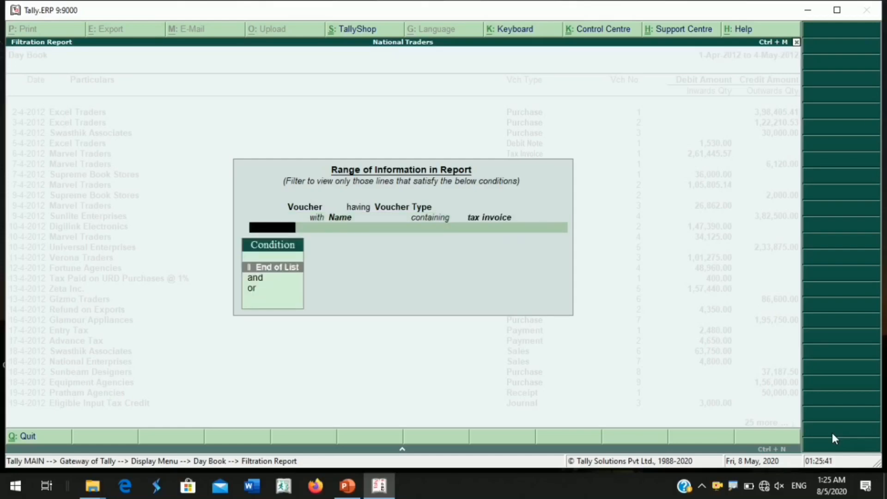
- Add an "or" condition with Name containing "purchase" and apply the voucher type filter to the Day Book
key("Down")
key("Down")
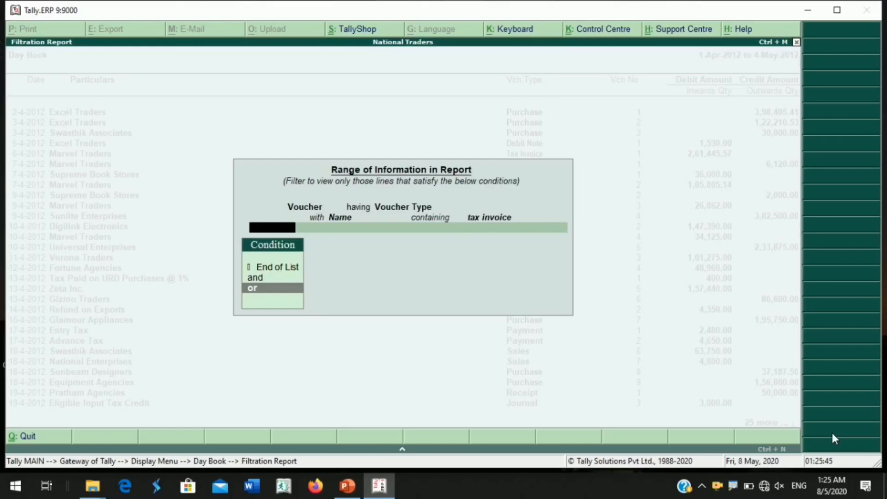
key("Return")
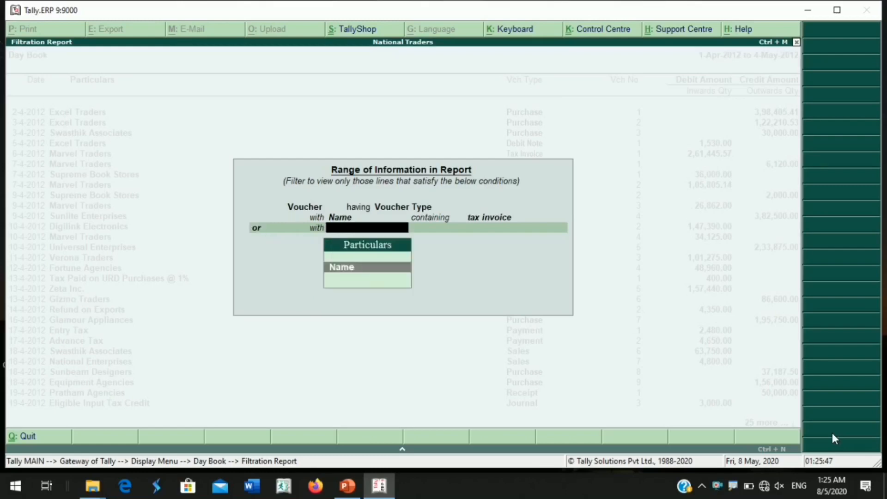
key("Return")
type("c")
key("Return")
type("pur")
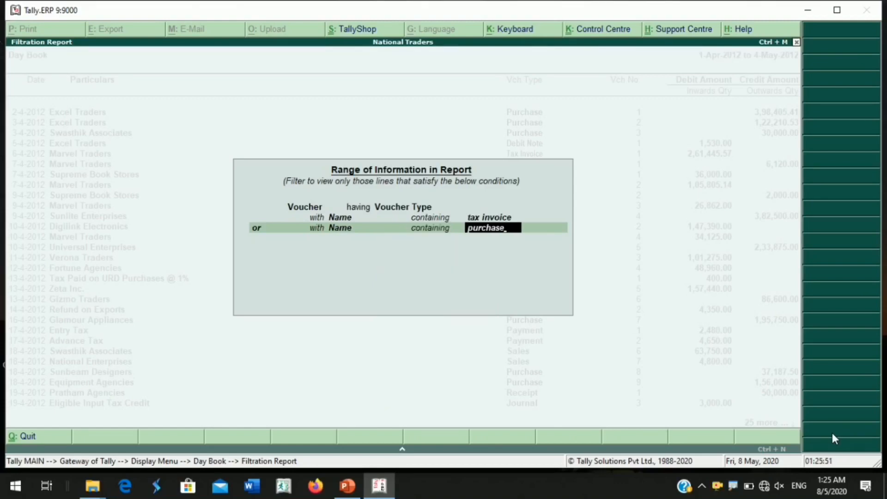
key("Return")
key("Return")
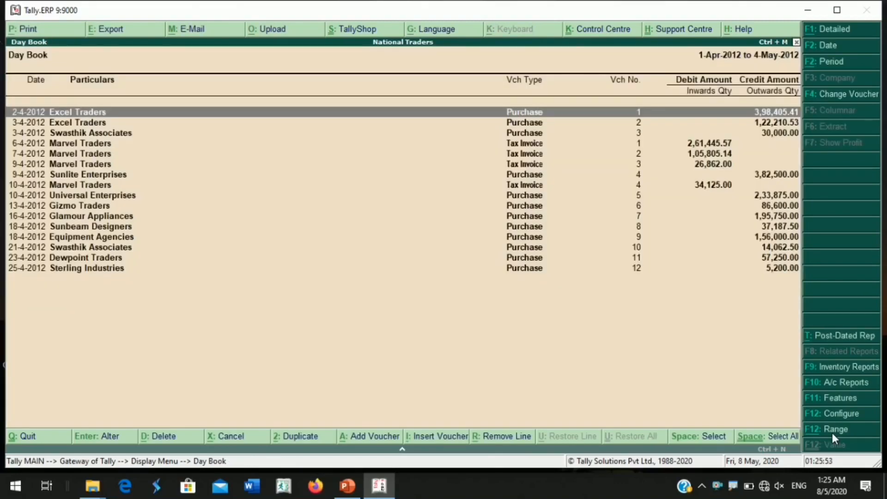
- Mark the Excel Traders purchase no. 2 and the Marvel Traders tax invoice no. 1 in the filtered Day Book
key("Down")
key("space")
key("Down")
key("Down")
key("space")
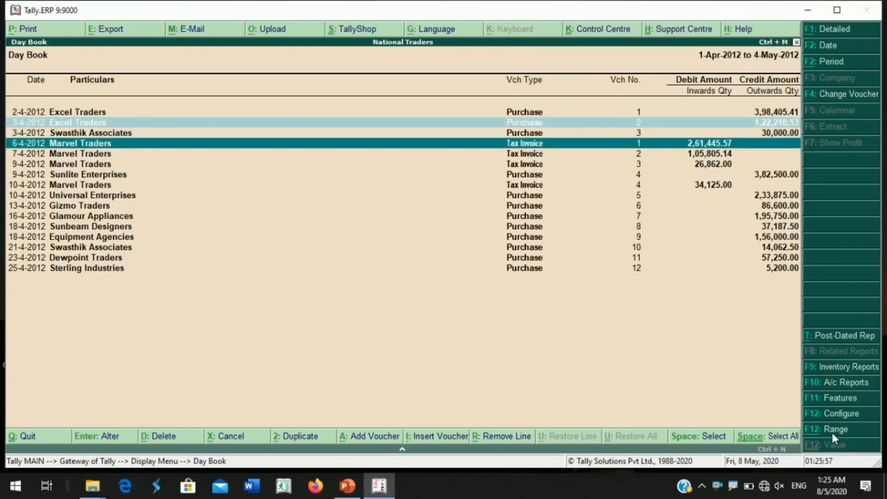
- Look through the filtered Day Book and compare the purchase and tax invoice vouchers listed
key("Down")
key("Down")
key("Down")
key("Down")
key("Down")
key("Down")
key("Down")
key("Down")
key("Down")
key("Down")
key("Down")
key("Down")
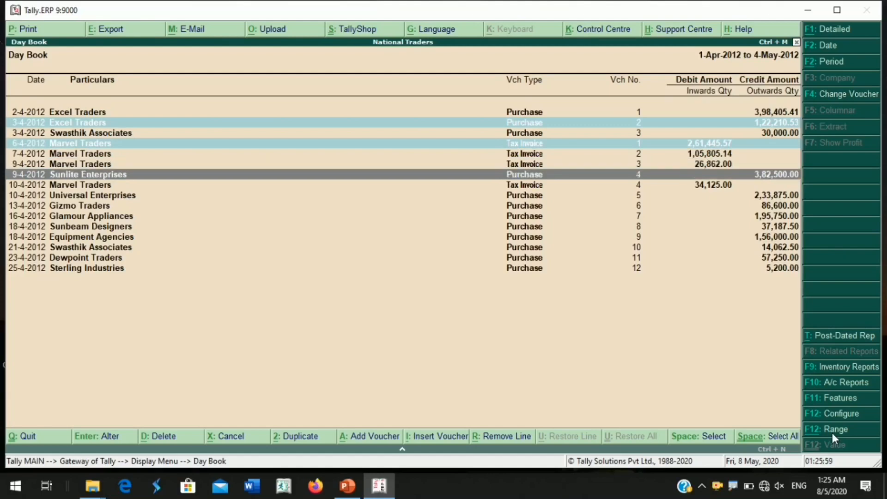
key("Up")
key("Up")
key("Up")
key("Up")
key("Up")
key("Up")
key("Up")
key("Up")
key("Up")
key("Up")
key("Up")
key("Up")
key("Up")
key("Up")
key("Up")
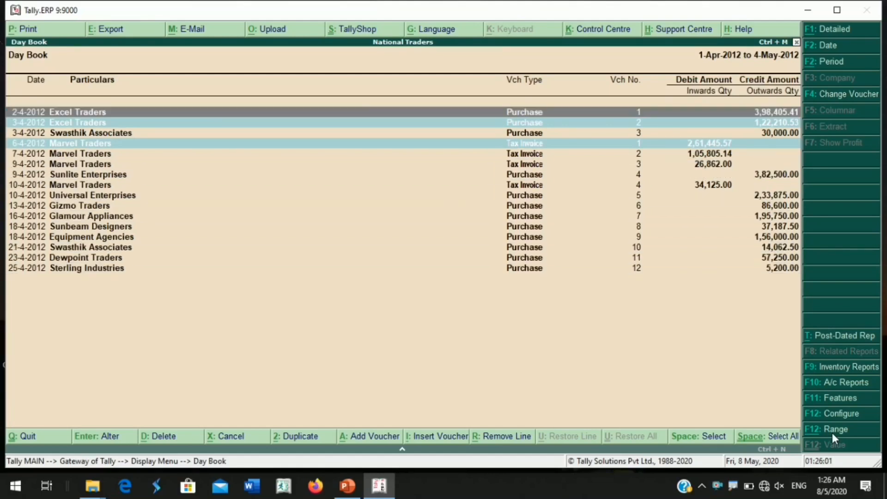
key("Down")
key("Down")
key("Down")
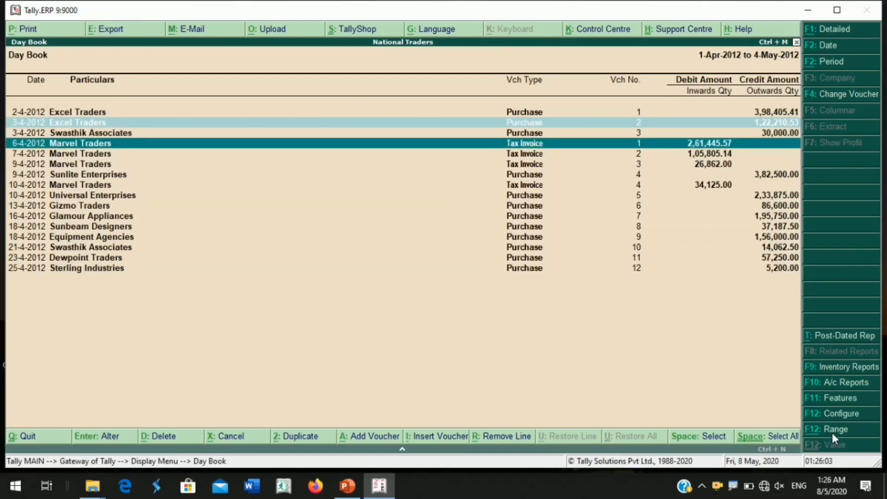
key("Up")
key("Up")
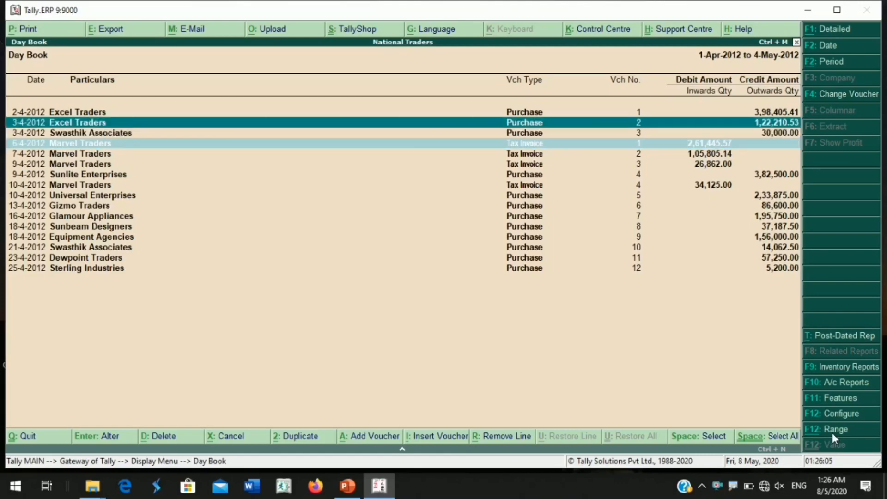
key("Down")
key("Down")
key("space")
key("Down")
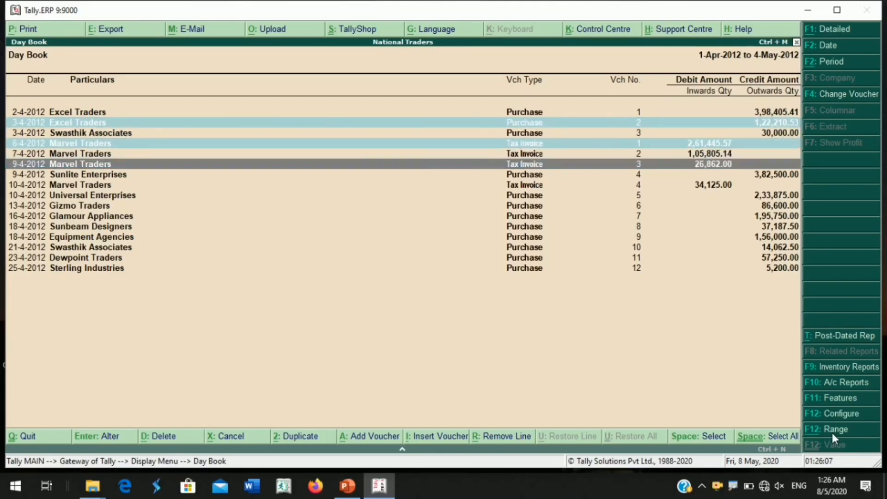
- View the Marvel Traders tax invoice no. 3 of 9-4-2012, close it and clear the voucher type filter
key("Return")
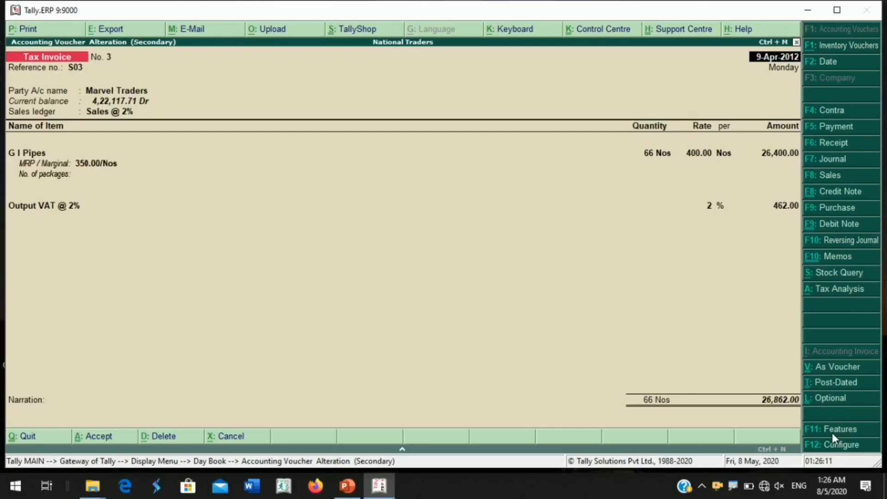
key("Escape")
key("Return")
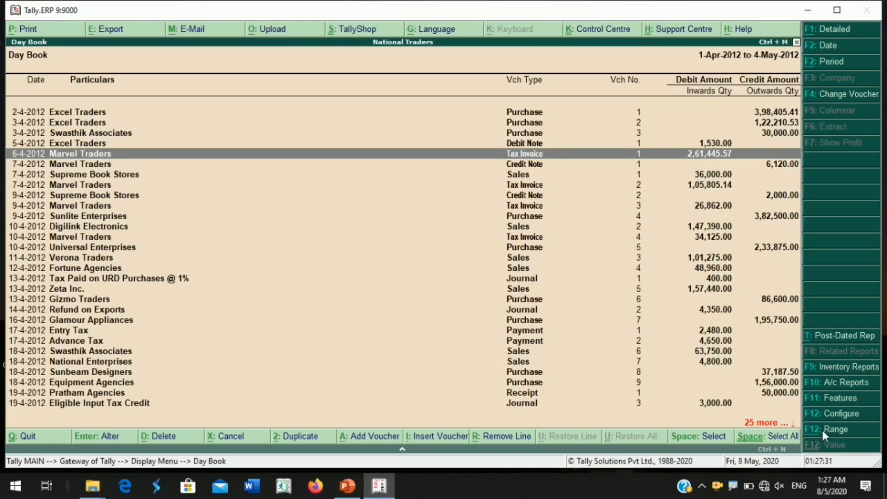
- Start a new Day Book range condition for vouchers having Stock Items
left_click(824, 433)
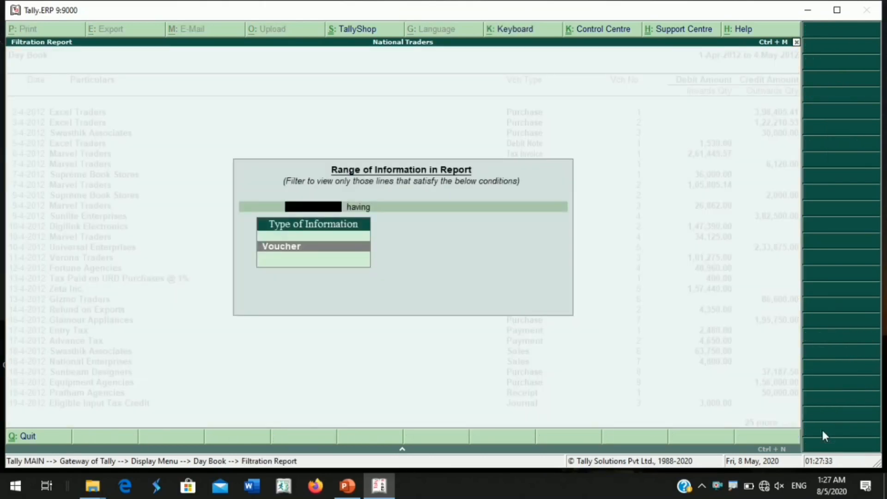
key("Return")
type("sto")
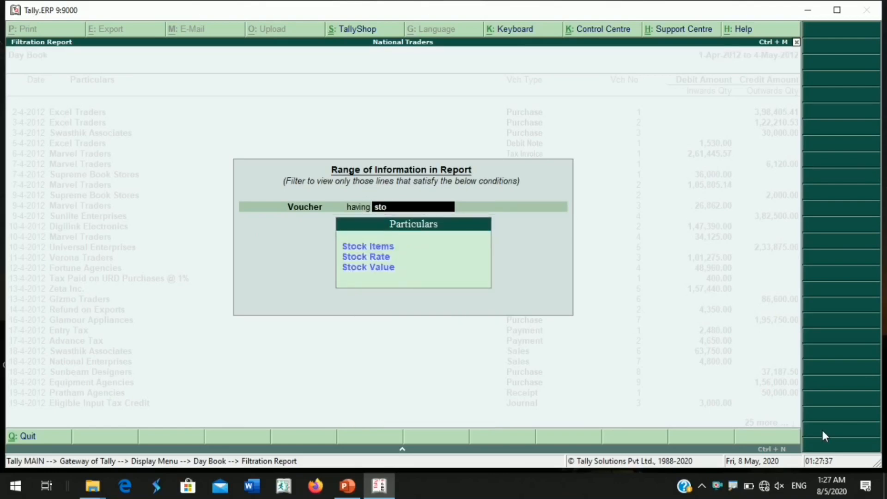
key("BackSpace")
key("BackSpace")
key("BackSpace")
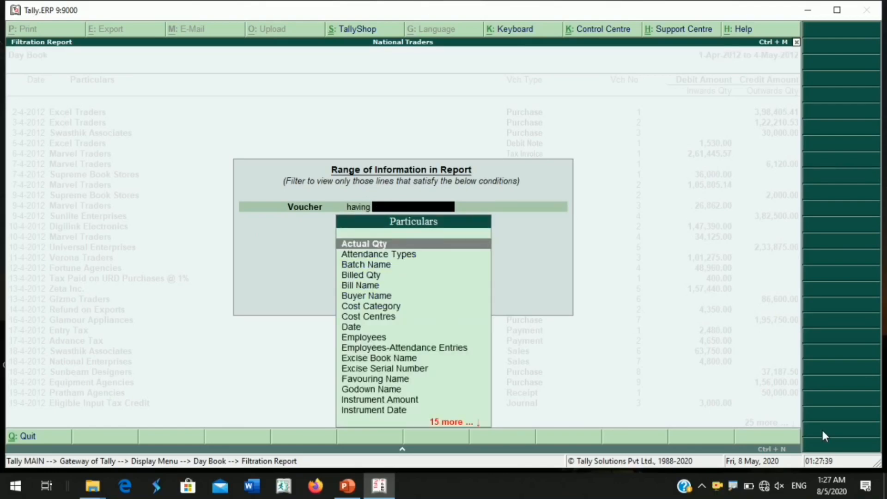
type("ite")
key("Down")
key("Return")
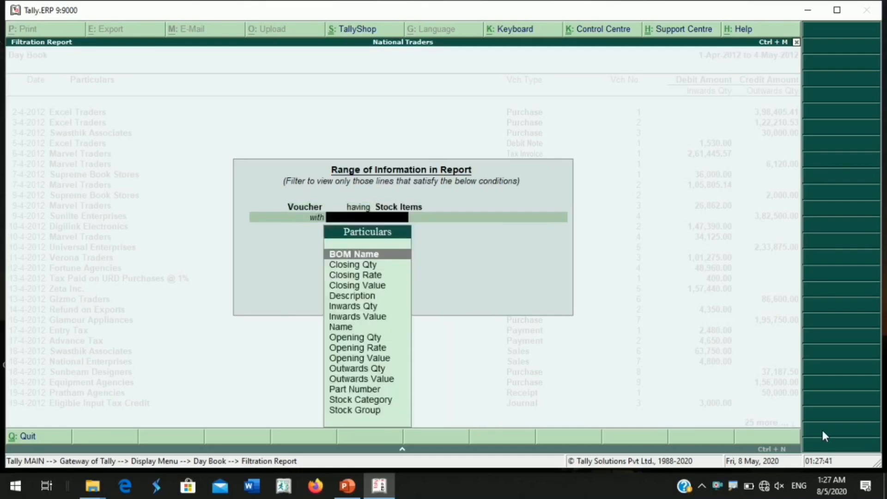
- Set the stock item condition to Name containing "the it"
type("na")
key("Return")
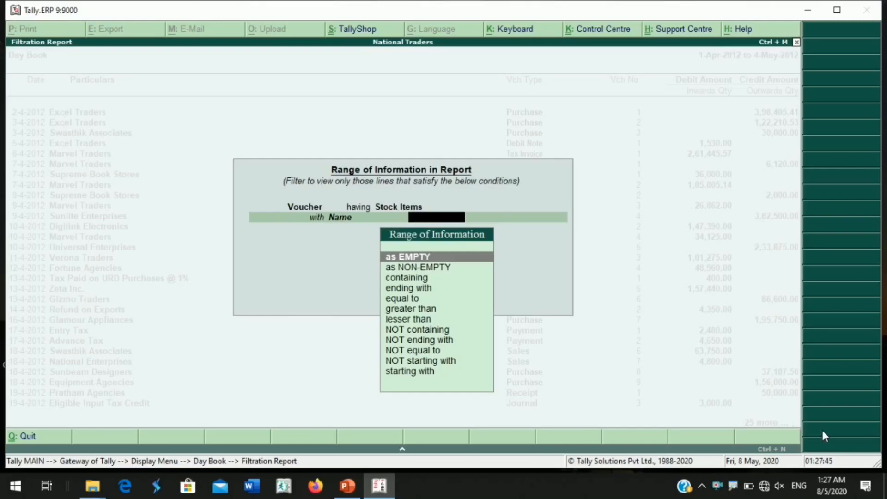
type("co")
key("Return")
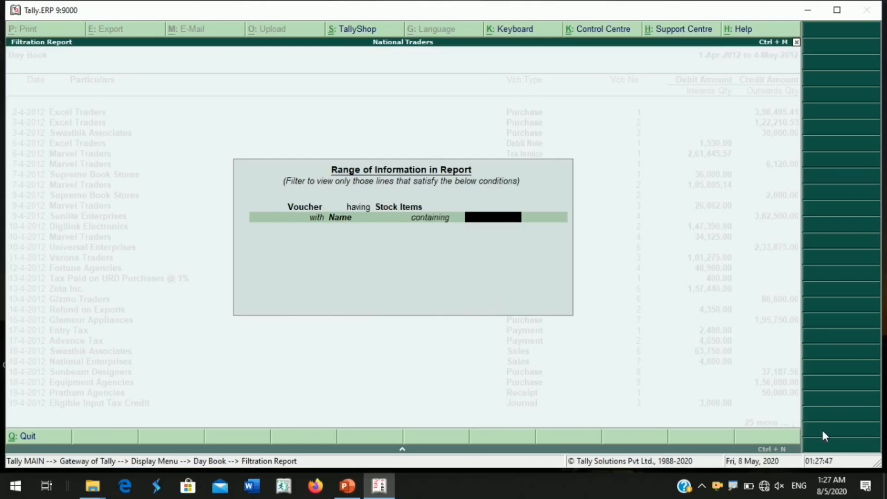
type("the it")
key("Return")
- Add an "or" condition with Name containing "g i" and apply the stock item filter to the Day Book
key("Down")
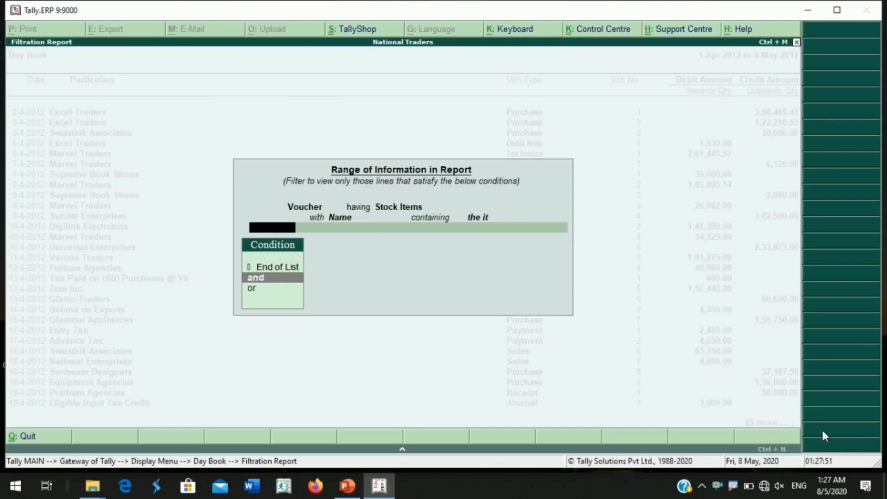
key("Return")
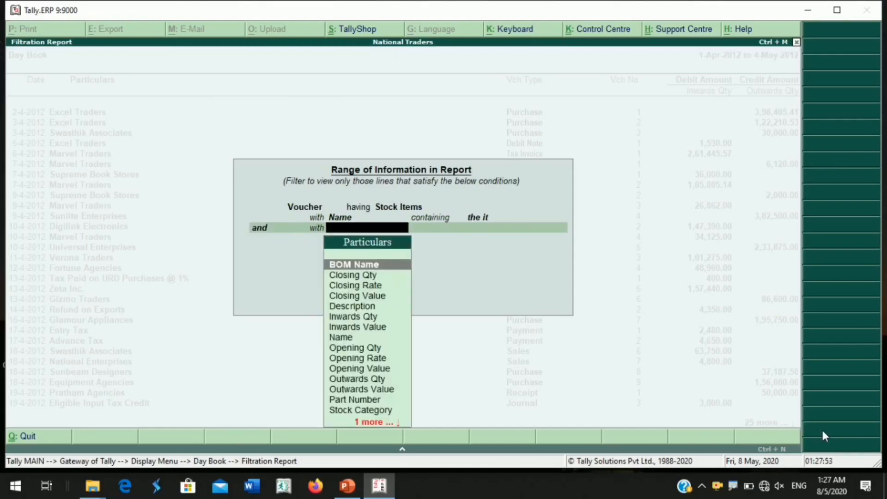
key("Escape")
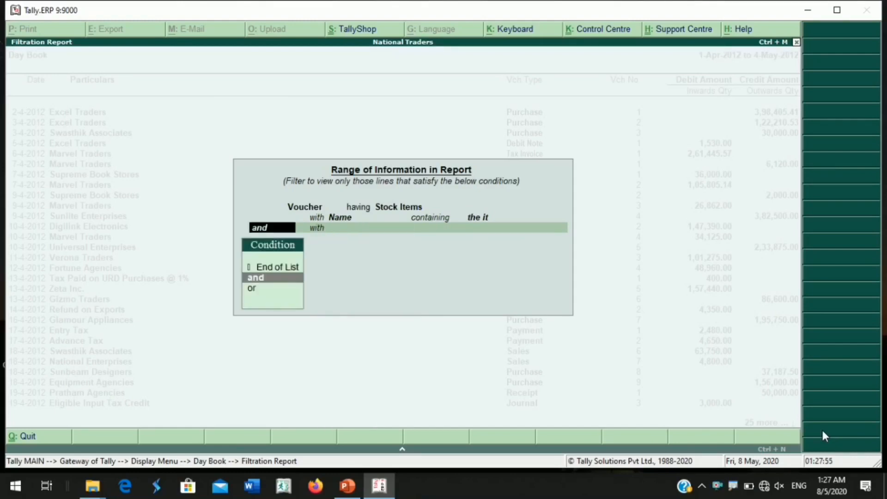
key("Down")
key("Return")
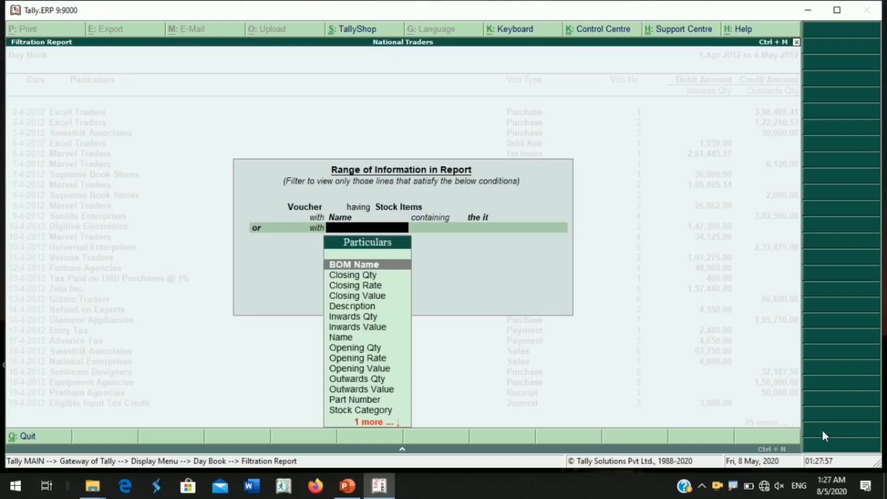
type("na")
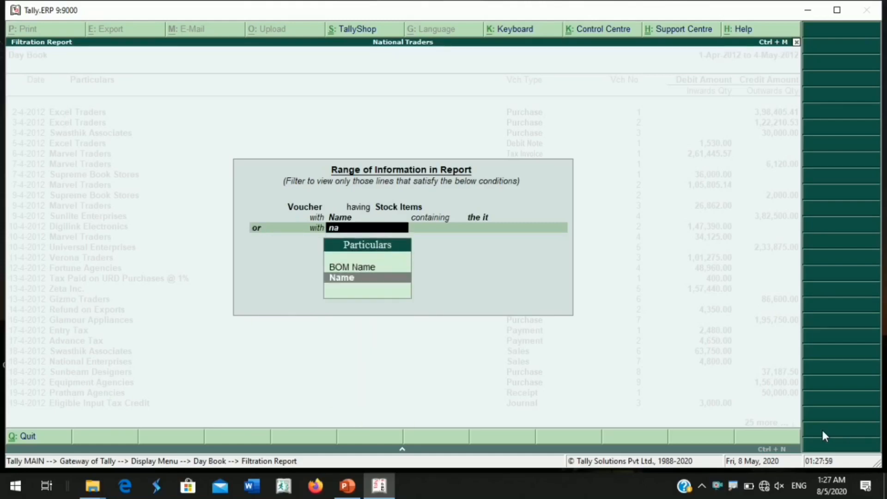
key("Return")
type("co")
key("Return")
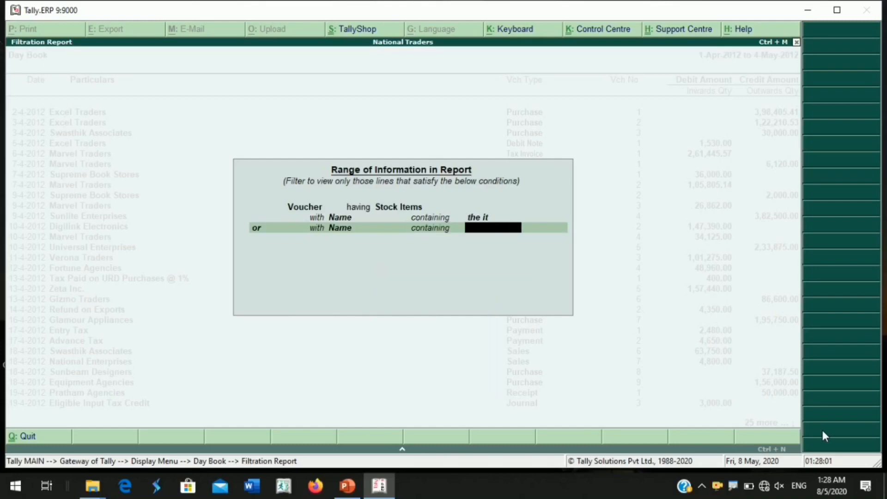
type("gi")
key("BackSpace")
key("BackSpace")
type("i")
key("Return")
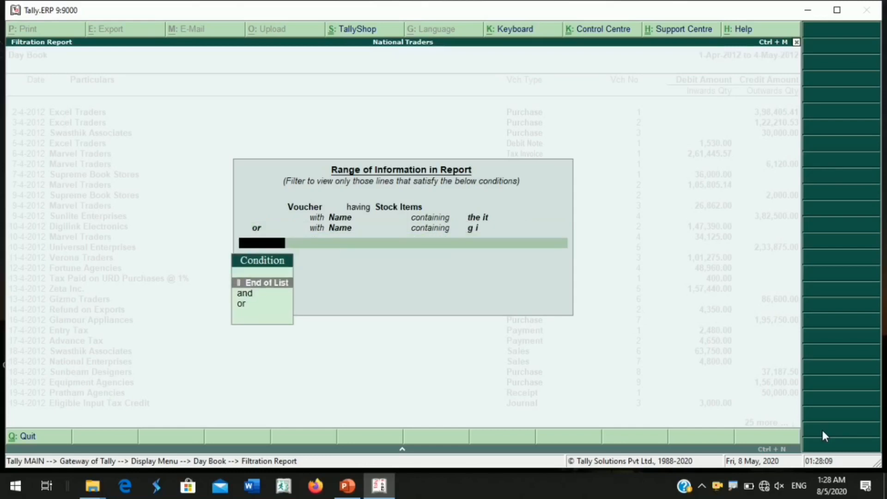
key("Return")
- Look through the Day Book vouchers filtered by the two stock item names
key("Up")
key("Up")
key("Up")
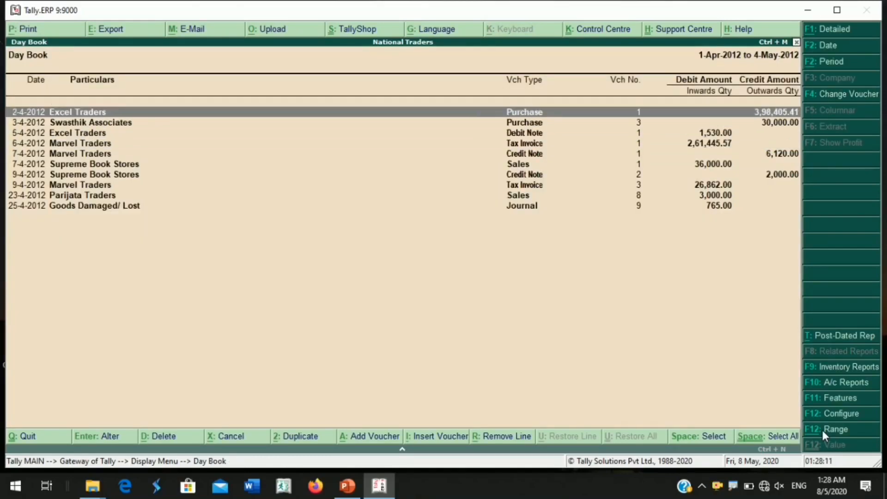
key("Down")
key("Down")
key("Down")
key("Down")
key("Down")
key("Down")
key("Down")
key("Down")
key("Up")
key("Up")
key("Up")
key("Up")
key("Up")
key("Up")
key("Up")
key("Up")
- View the stock items in the Excel Traders purchase voucher no. 1 and close it
key("Return")
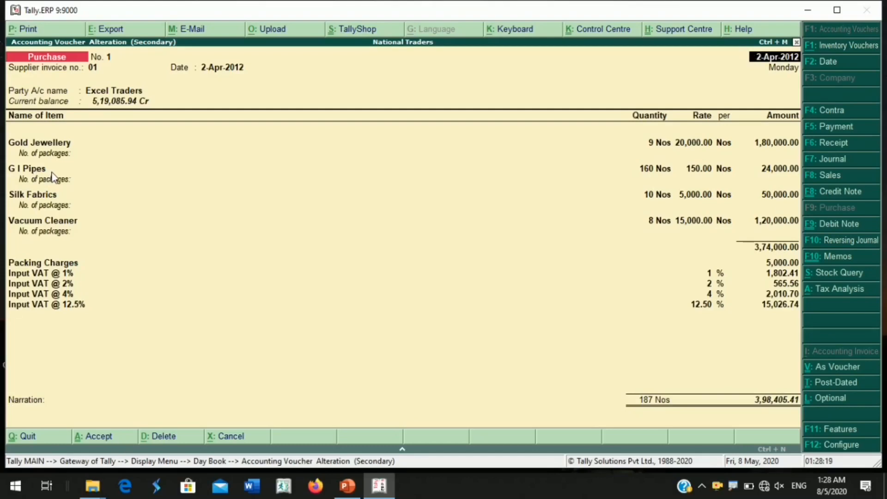
key("Escape")
key("Return")
- View the stock item in the Swasthik Associates purchase voucher no. 3 and close it
key("Down")
key("Return")
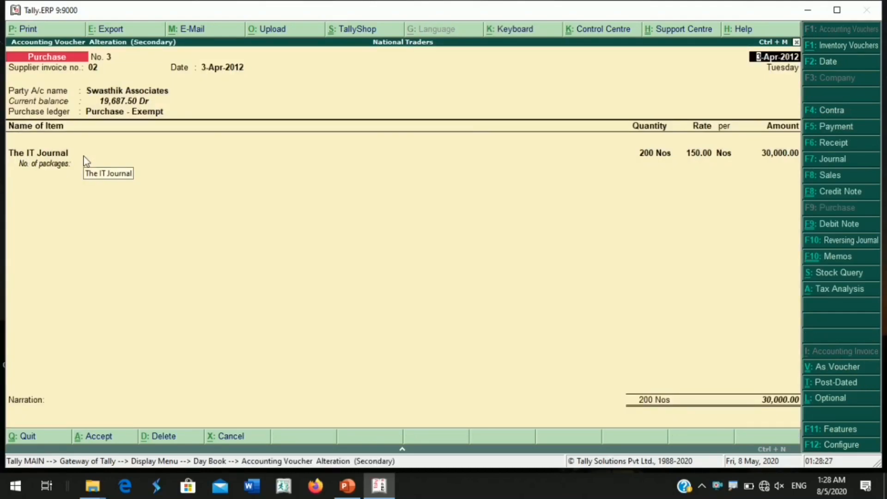
key("Escape")
key("y")
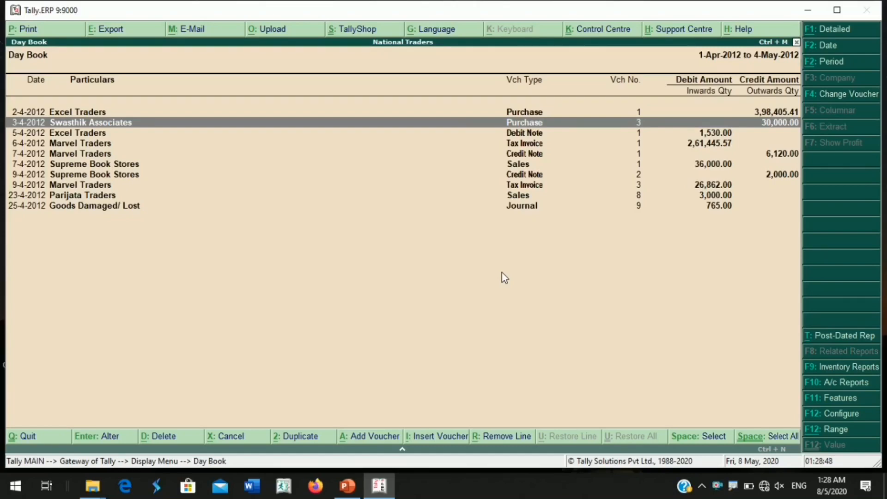
- Leave the filtered Day Book and open the Ledger Vouchers report for the Advance Tax ledger from Account Books
key("Escape")
key("Escape")
key("Return")
key("a")
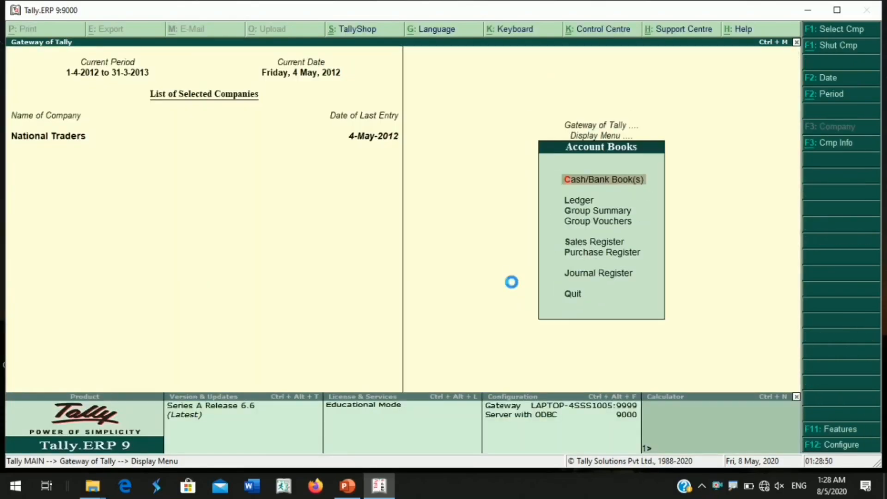
key("l")
key("Return")
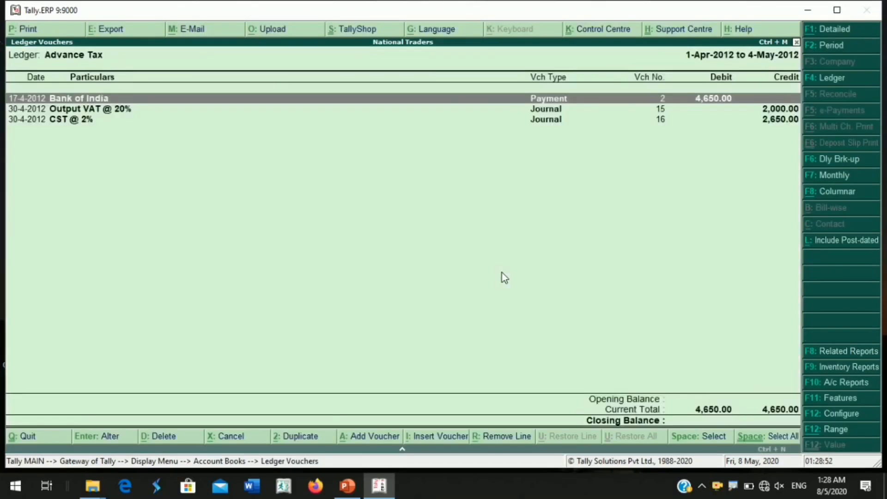